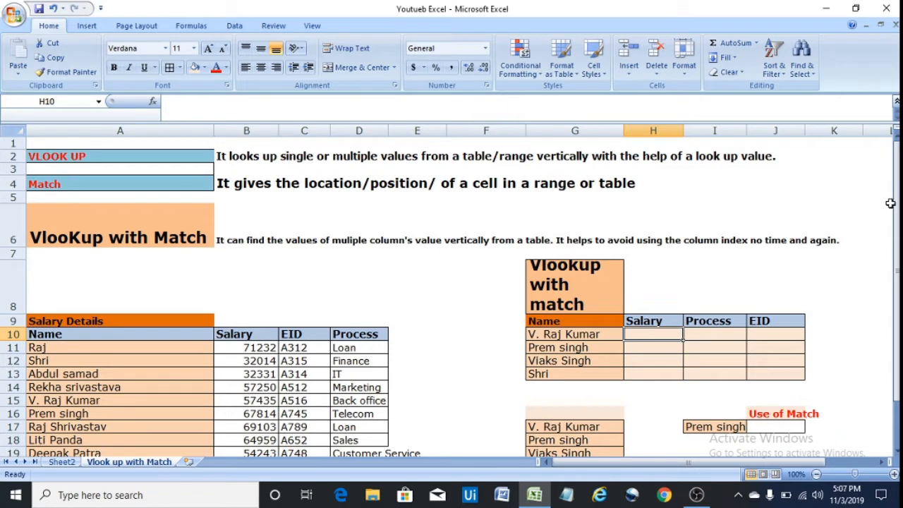
# Look over the VLOOKUP and MATCH descriptions, the salary table and the name list in G17:G20
pyautogui.moveTo(897, 201); pyautogui.dragTo(897, 230)
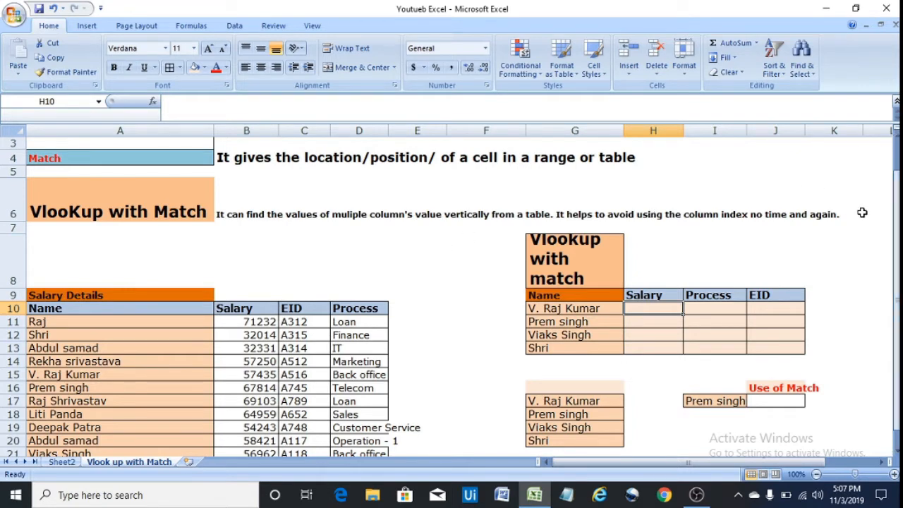
pyautogui.moveTo(896, 220); pyautogui.dragTo(897, 204)
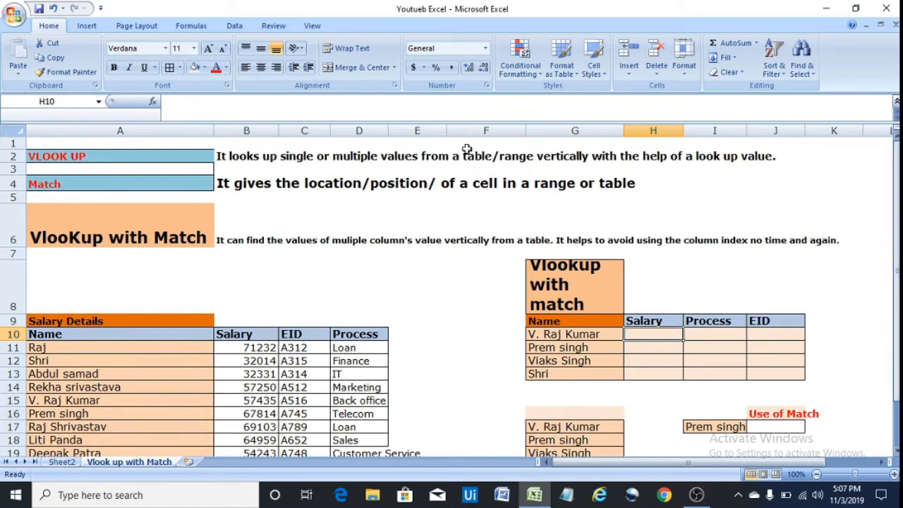
pyautogui.click(232, 156)
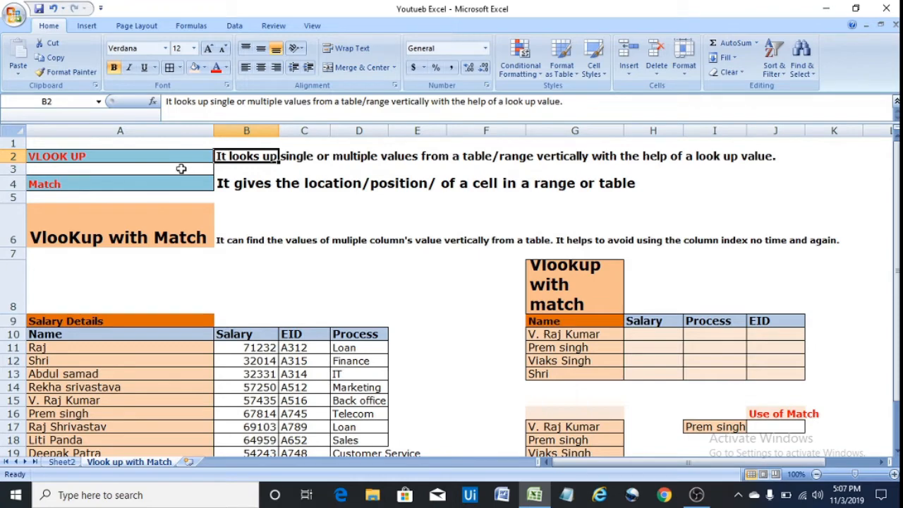
pyautogui.click(361, 208)
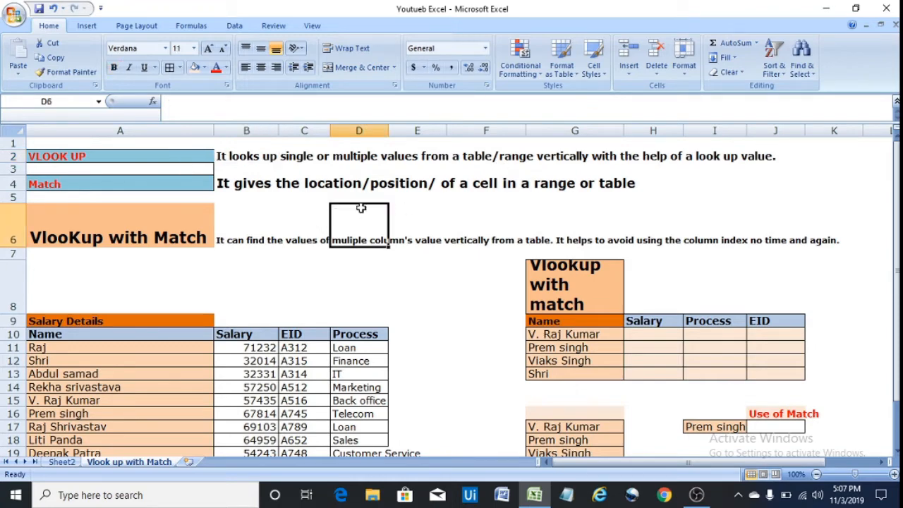
pyautogui.moveTo(895, 238); pyautogui.dragTo(895, 241)
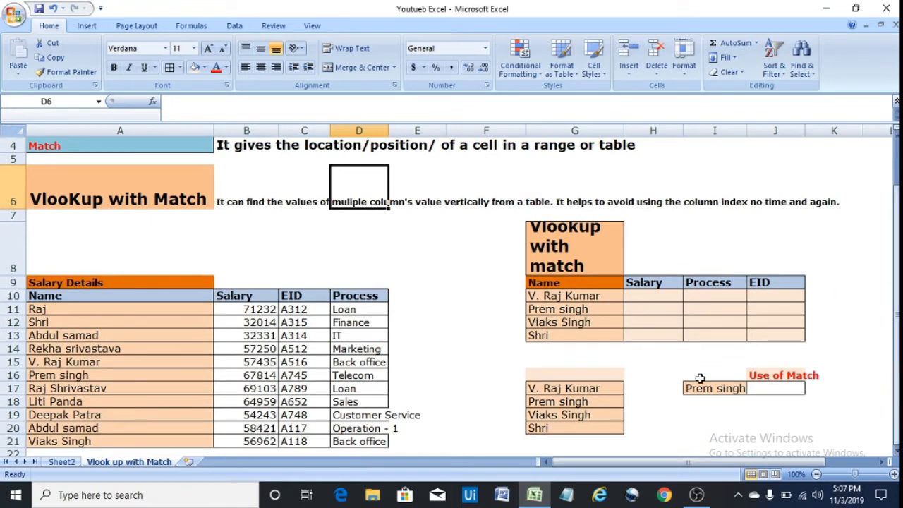
pyautogui.click(762, 388)
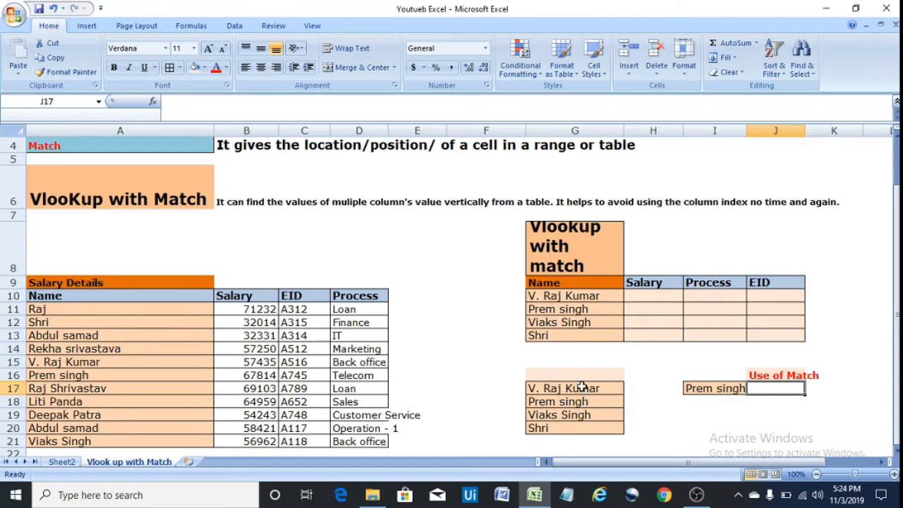
pyautogui.moveTo(579, 386); pyautogui.dragTo(579, 429)
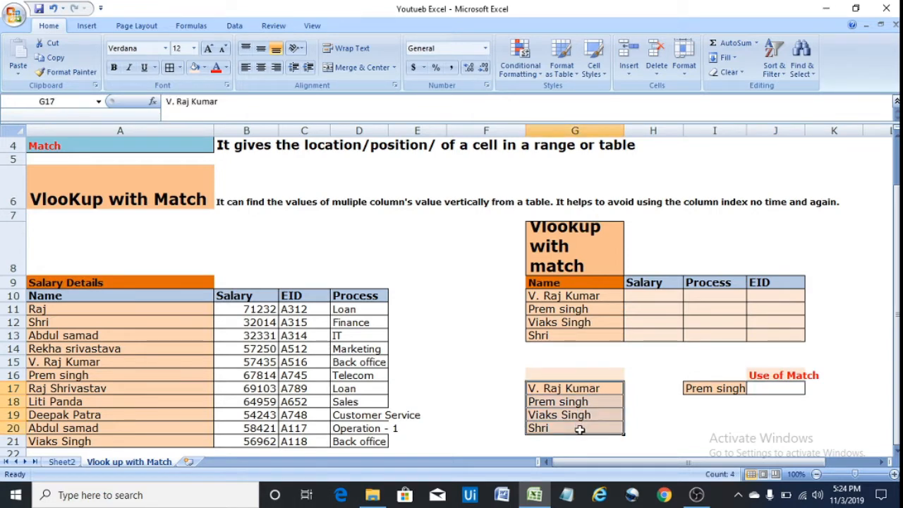
# Enter =MATCH(I17,G17:G20,0) in J17 to get the exact-match position of the name in the list
pyautogui.click(770, 389)
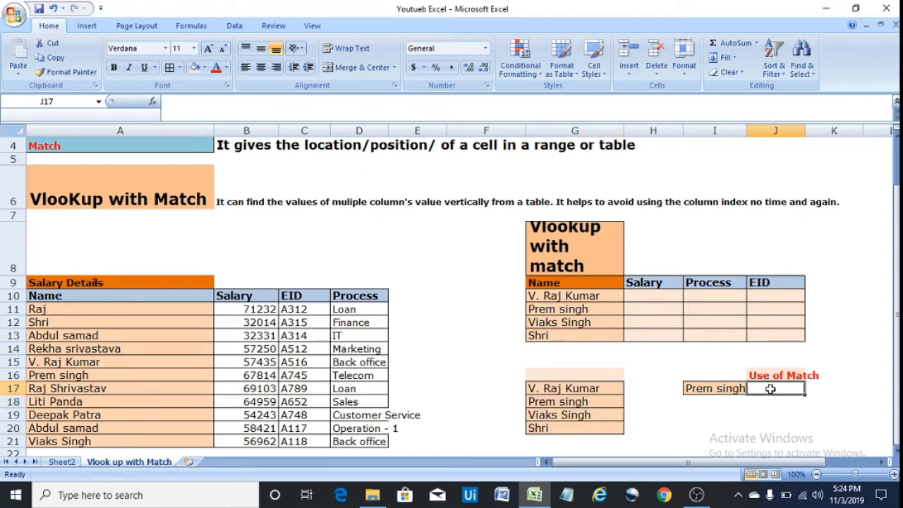
pyautogui.write('=')
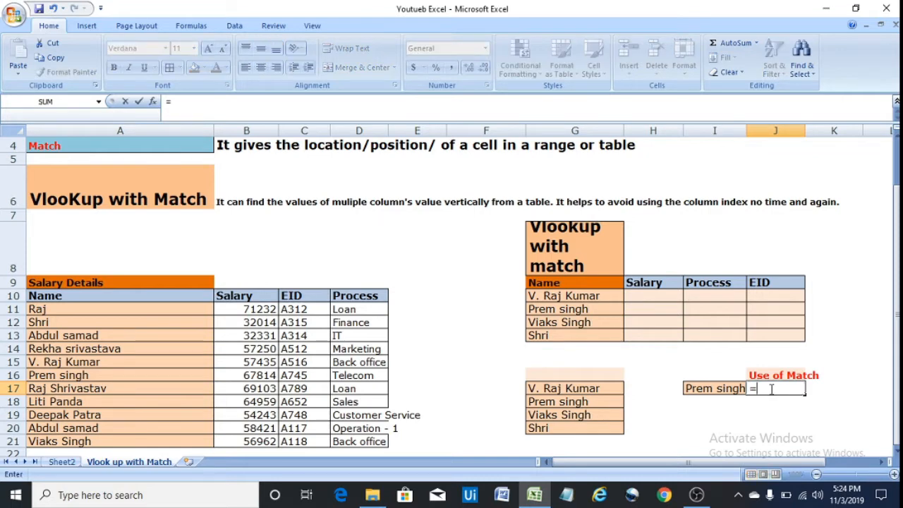
pyautogui.write('ma')
pyautogui.press('Tab')
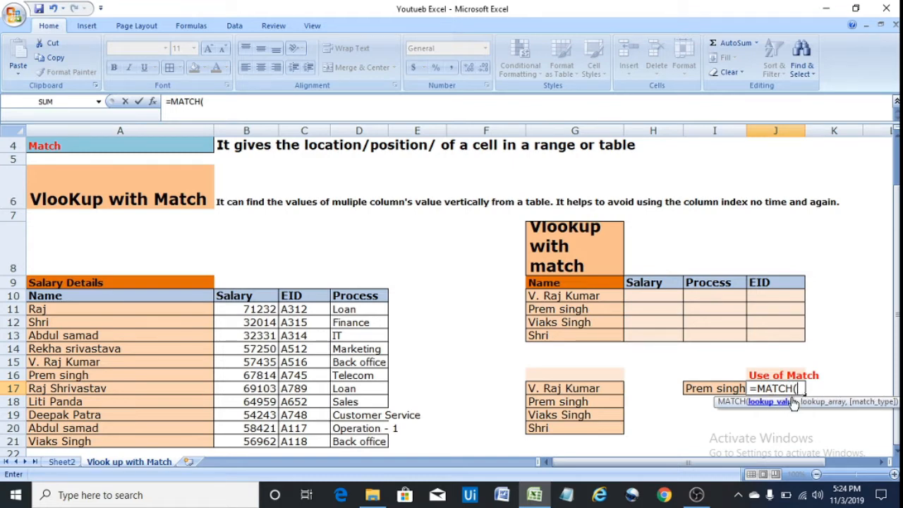
pyautogui.click(712, 388)
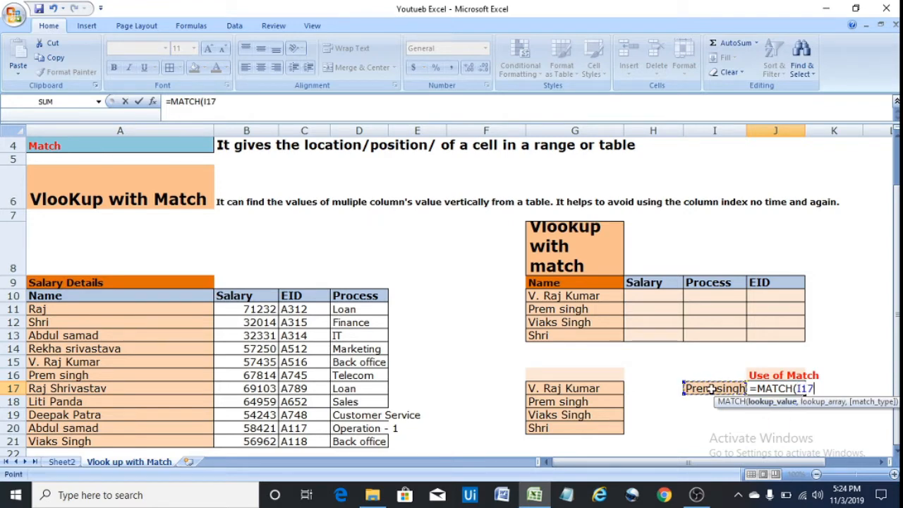
pyautogui.write(',')
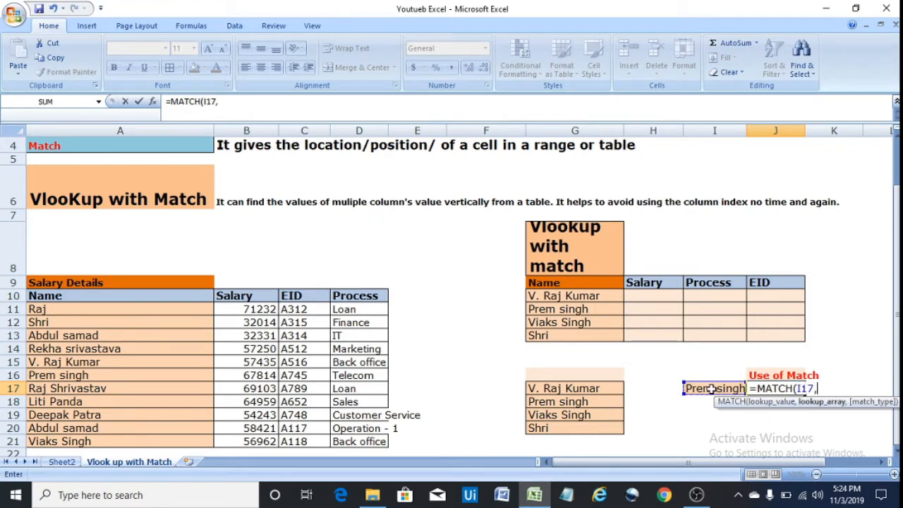
pyautogui.click(600, 390)
pyautogui.moveTo(600, 390); pyautogui.dragTo(601, 433)
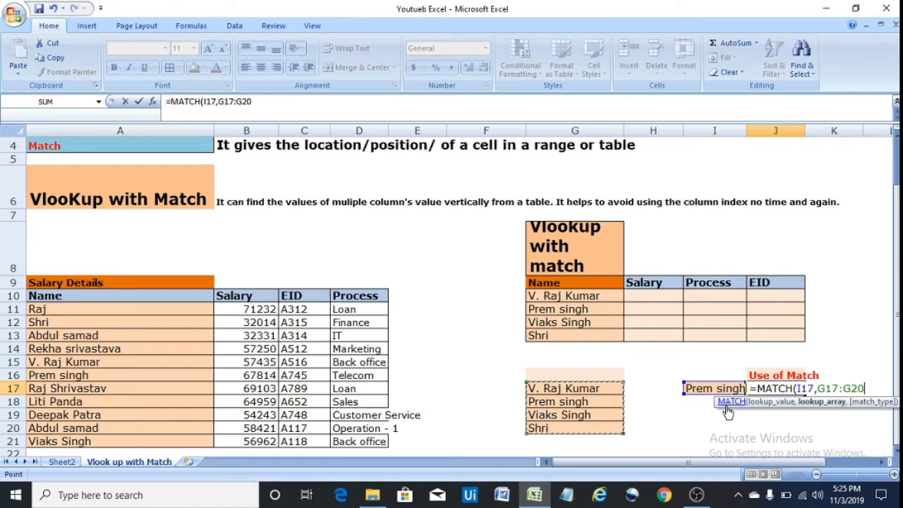
pyautogui.write(',')
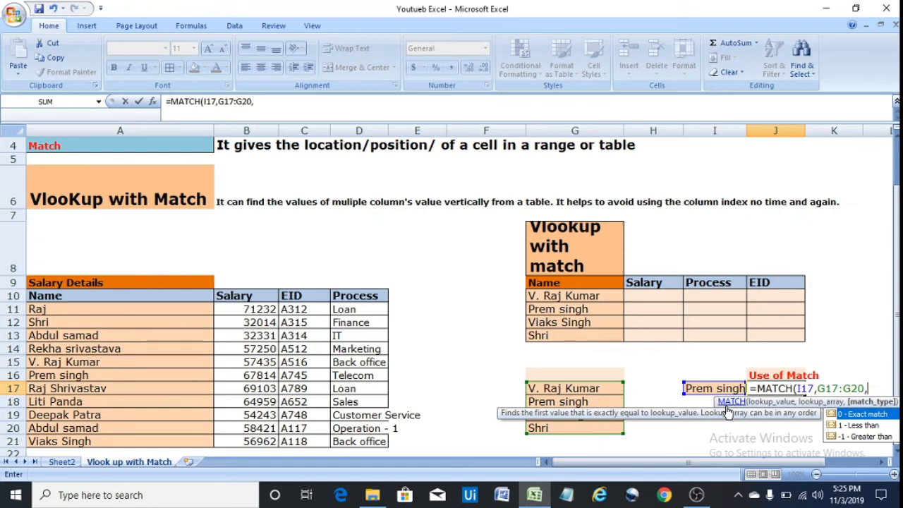
pyautogui.write('0)')
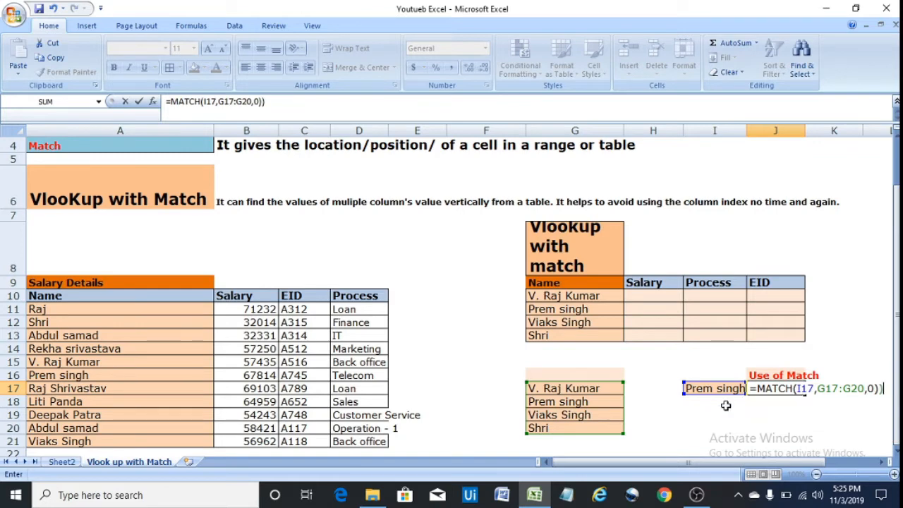
pyautogui.press('BackSpace')
pyautogui.press('Return')
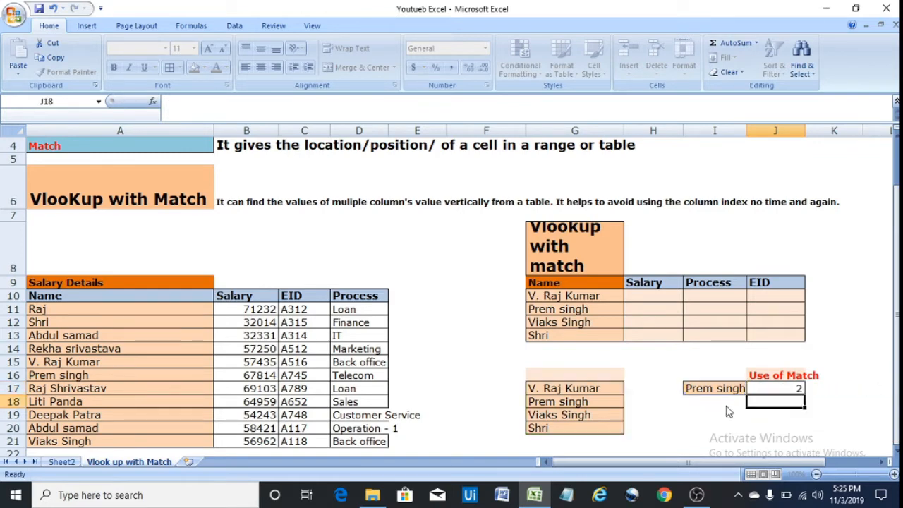
pyautogui.press('Up')
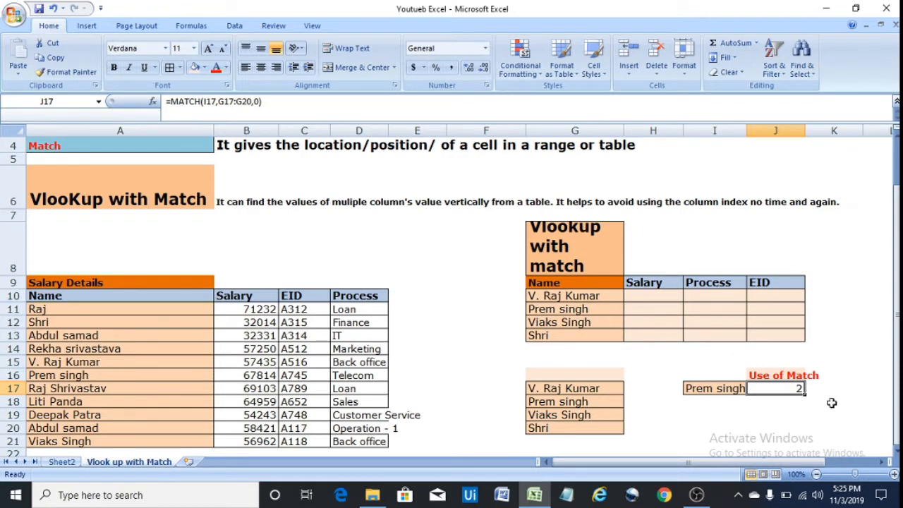
# Replace the lookup name in I17 with a copy of the last name in the list, G20, and check the MATCH cell
pyautogui.click(589, 388)
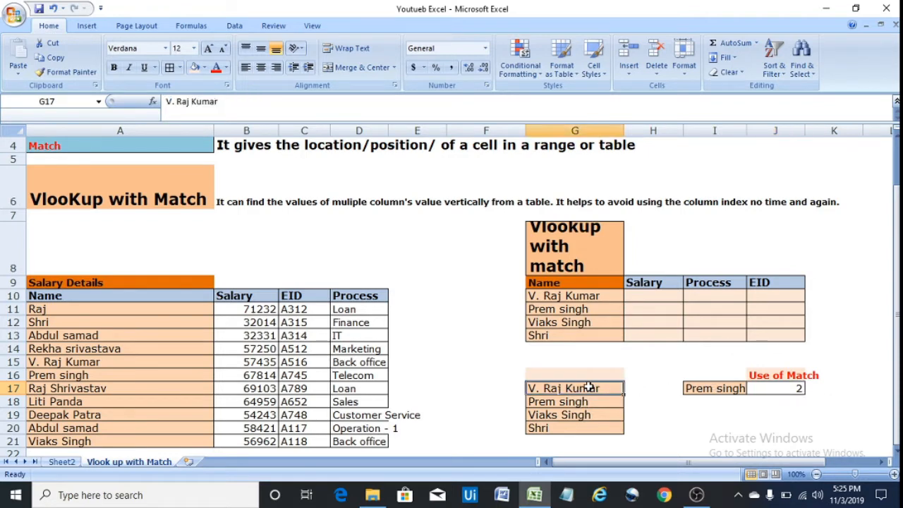
pyautogui.hotkey('ctrl', 'c')
pyautogui.click(541, 427)
pyautogui.hotkey('ctrl', 'c')
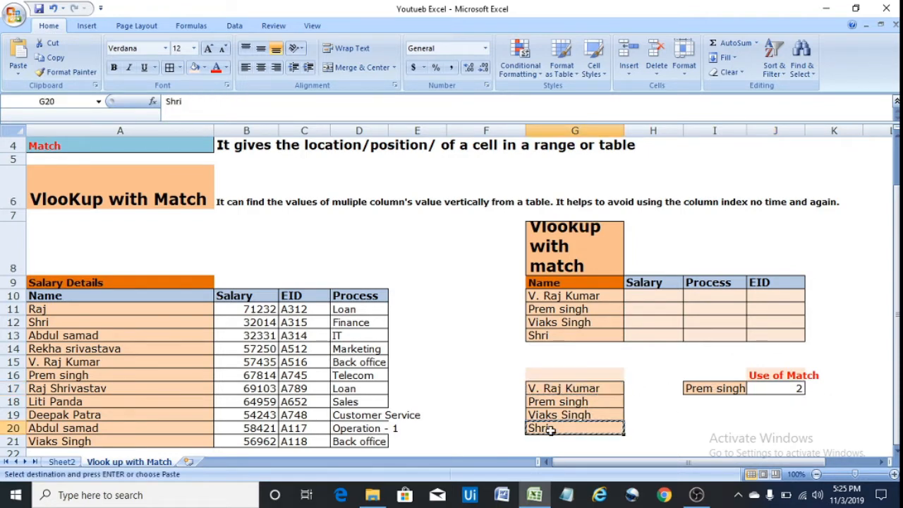
pyautogui.click(719, 389)
pyautogui.hotkey('ctrl', 'v')
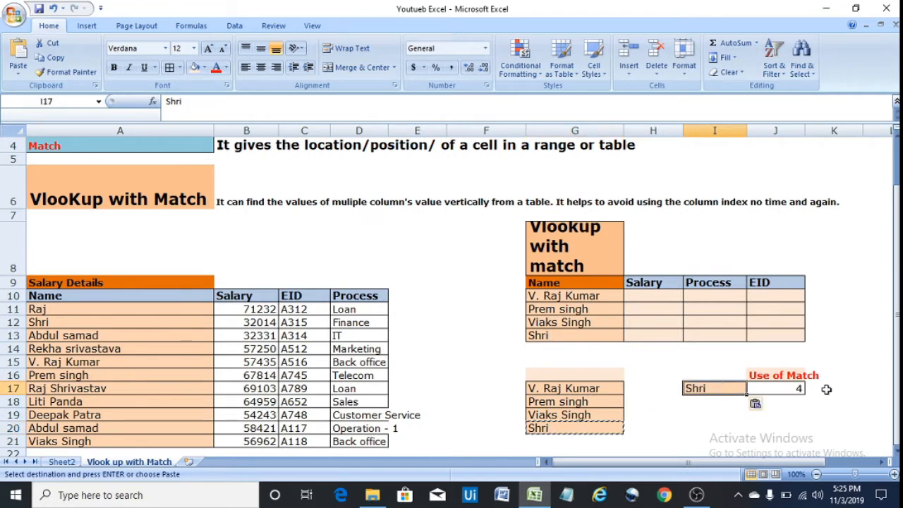
pyautogui.click(796, 390)
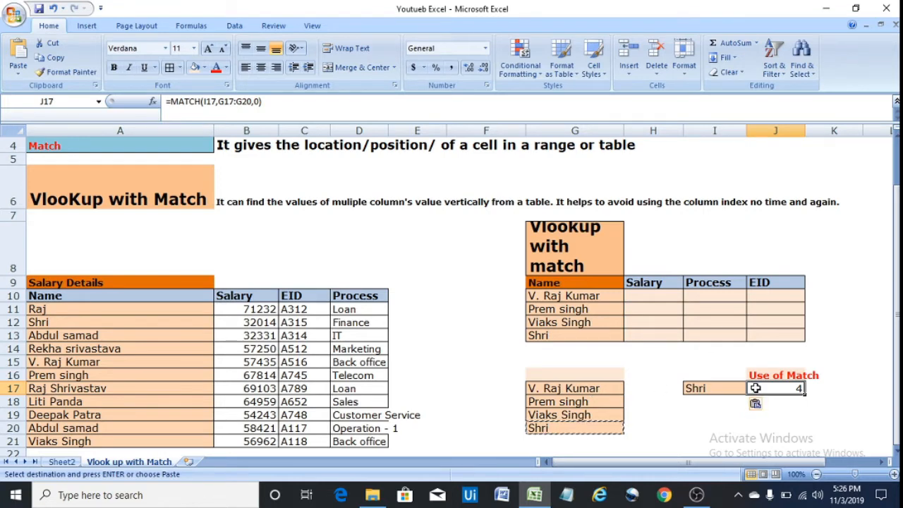
pyautogui.press('Escape')
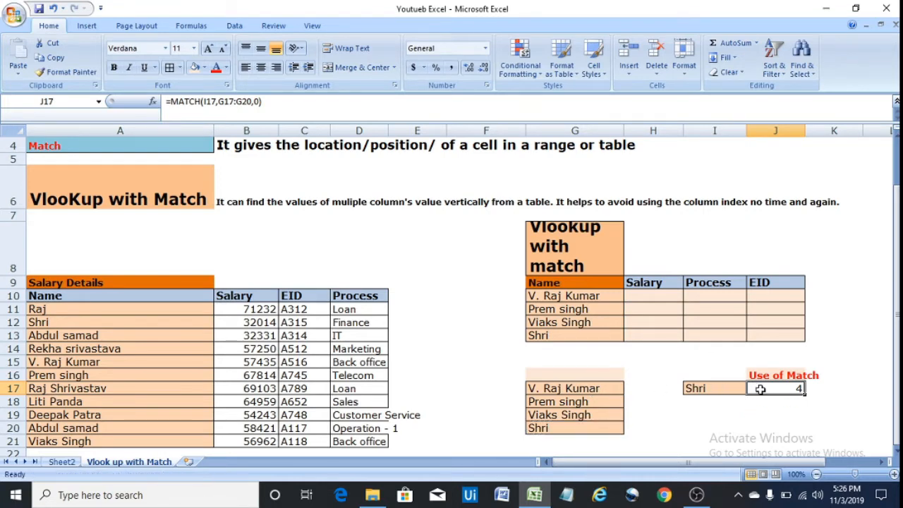
# Examine the names in G10:G13 and the empty Salary, Process and EID columns of the Vlookup with match table
pyautogui.moveTo(898, 287); pyautogui.dragTo(897, 280)
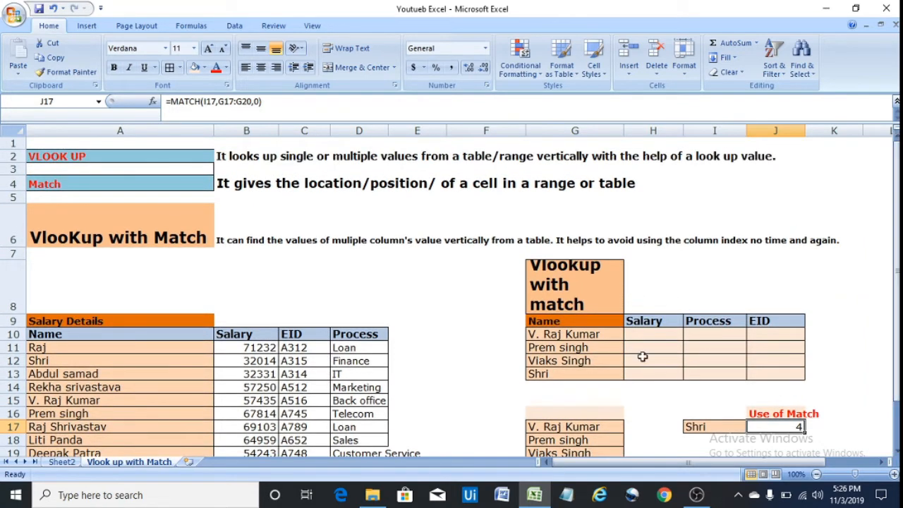
pyautogui.click(657, 333)
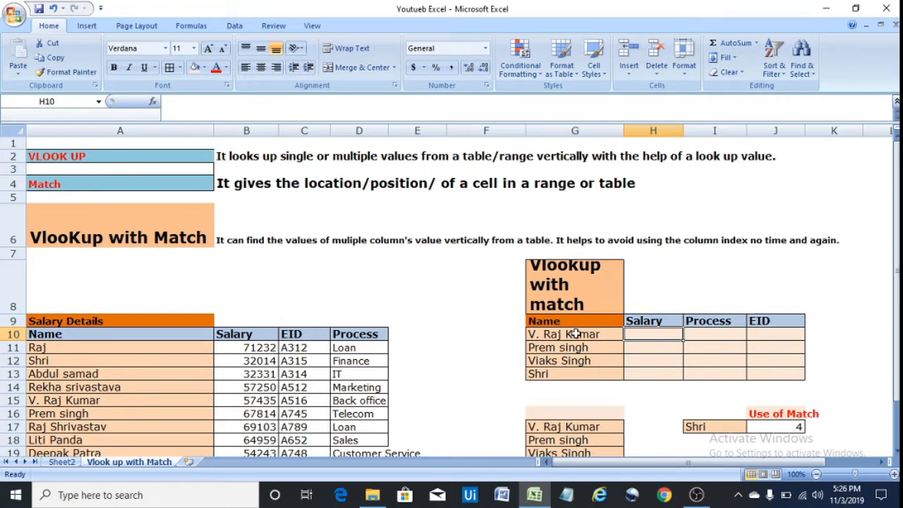
pyautogui.moveTo(577, 334); pyautogui.dragTo(575, 373)
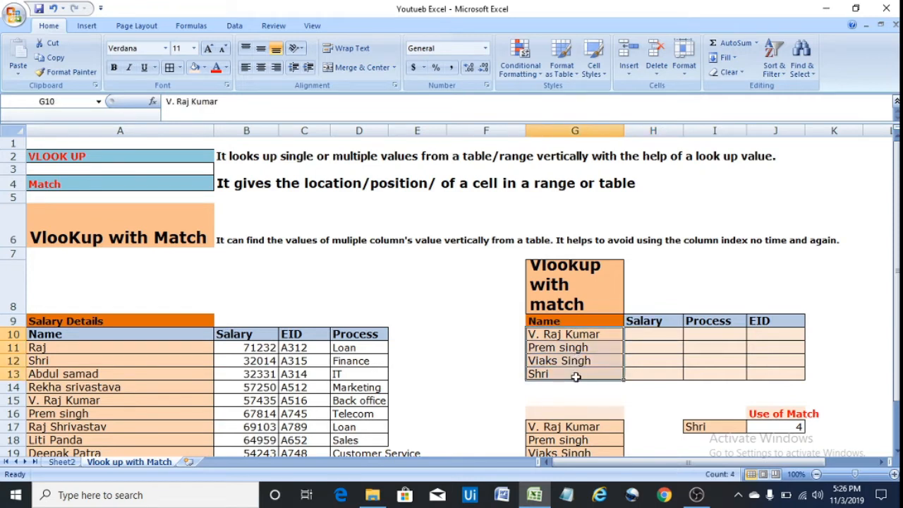
pyautogui.click(781, 337)
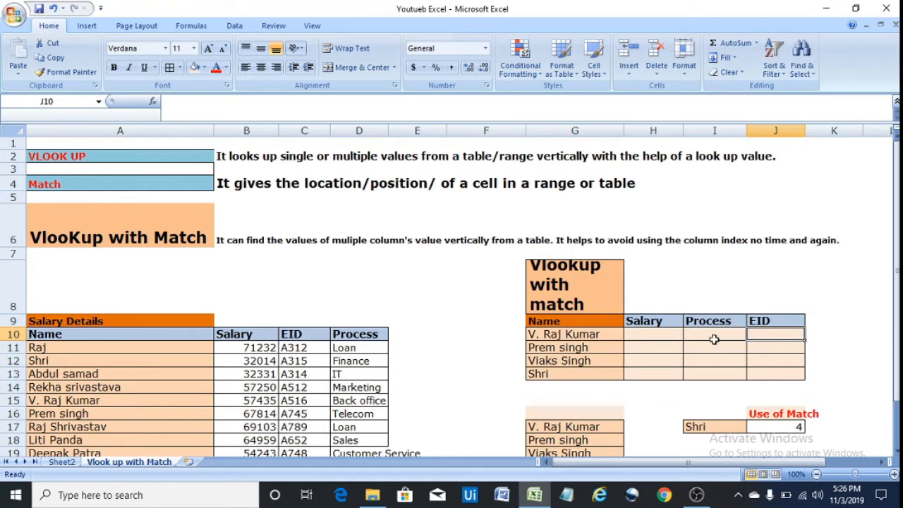
pyautogui.moveTo(574, 336); pyautogui.dragTo(572, 376)
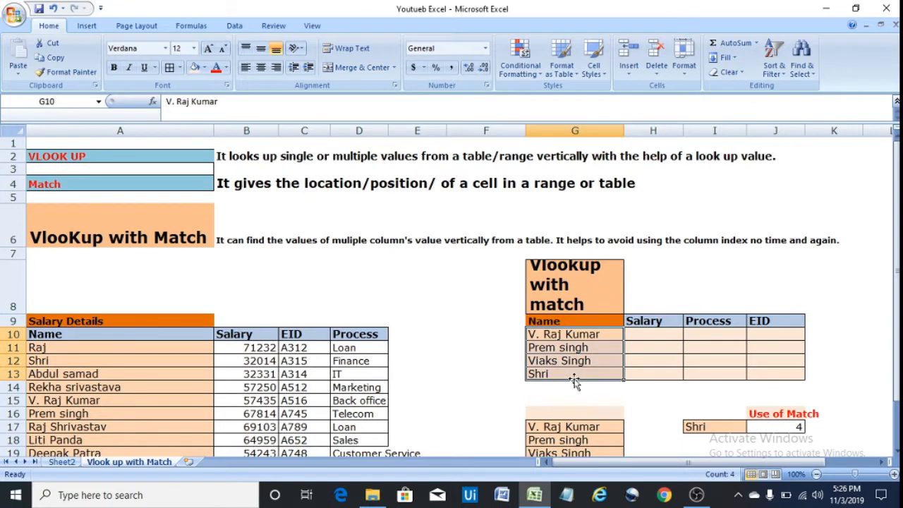
pyautogui.click(566, 347)
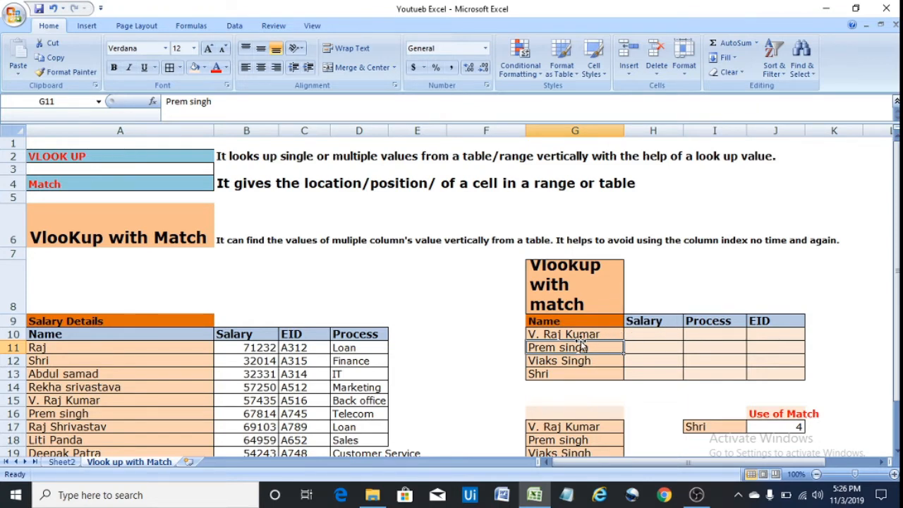
# Start a VLOOKUP formula in the first Salary cell, H10, with G10 as the lookup value
pyautogui.click(651, 331)
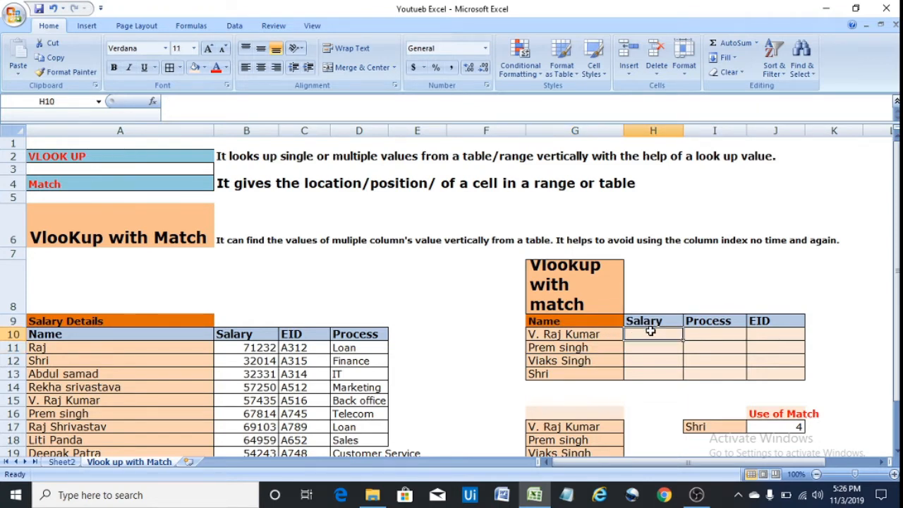
pyautogui.write('=v')
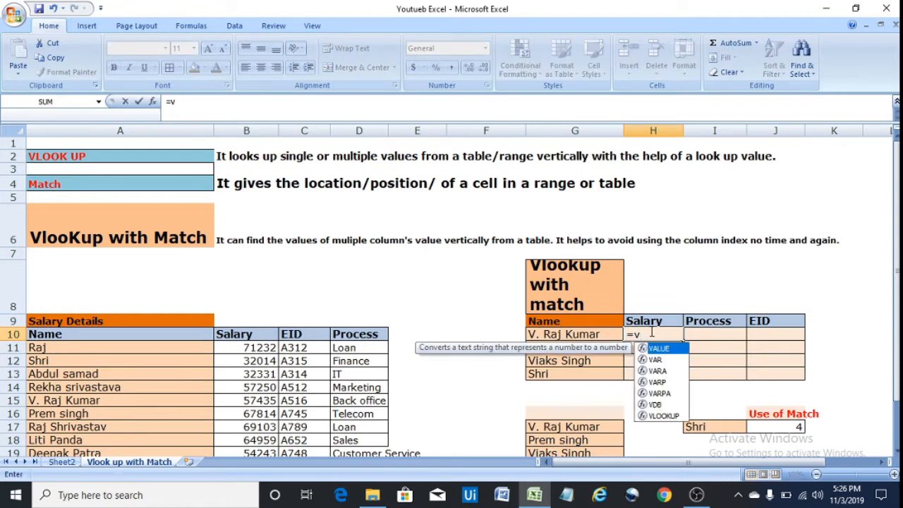
pyautogui.write('l')
pyautogui.press('Tab')
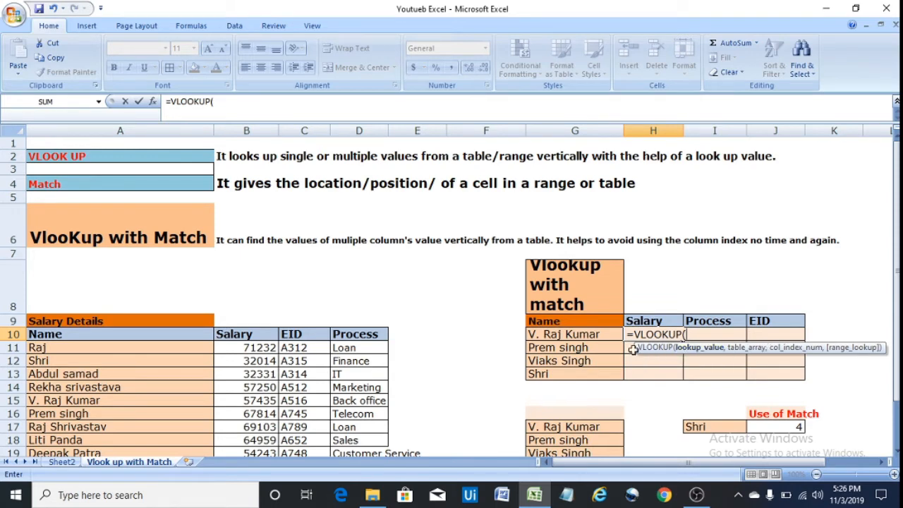
pyautogui.click(566, 334)
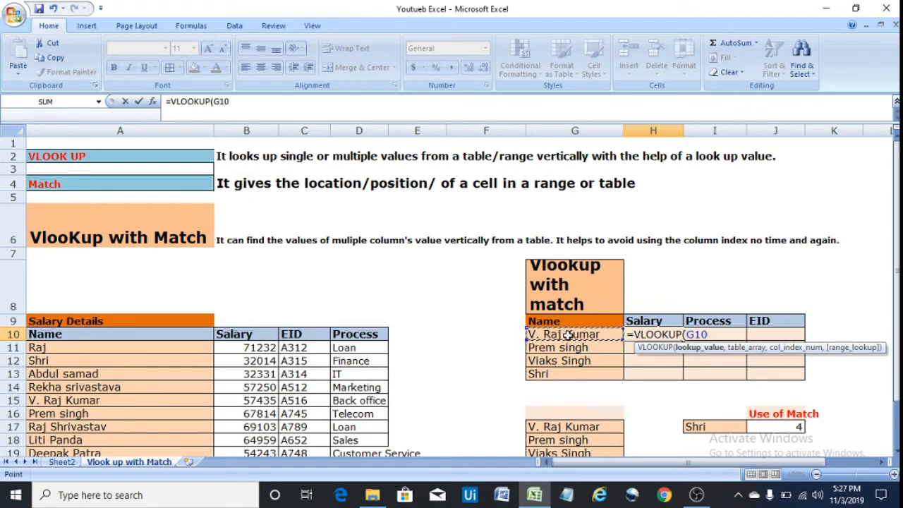
pyautogui.write(',')
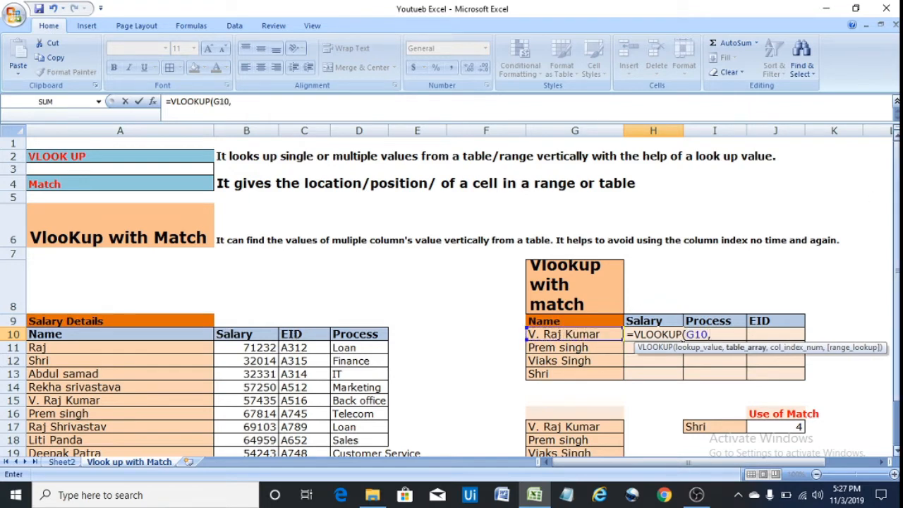
# Complete the VLOOKUP in H10 with table range A10:D21, column index 3 and exact match 0
pyautogui.moveTo(897, 215); pyautogui.dragTo(897, 264)
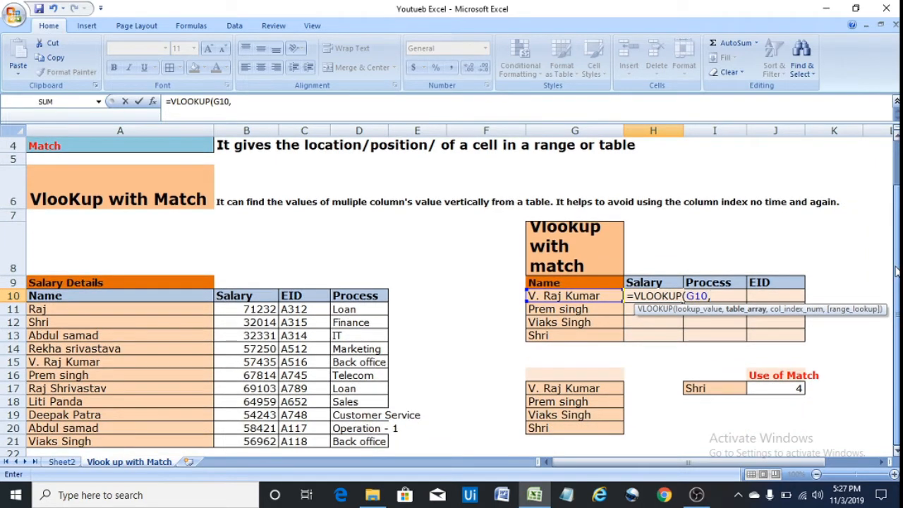
pyautogui.click(150, 284)
pyautogui.moveTo(150, 285); pyautogui.dragTo(228, 408)
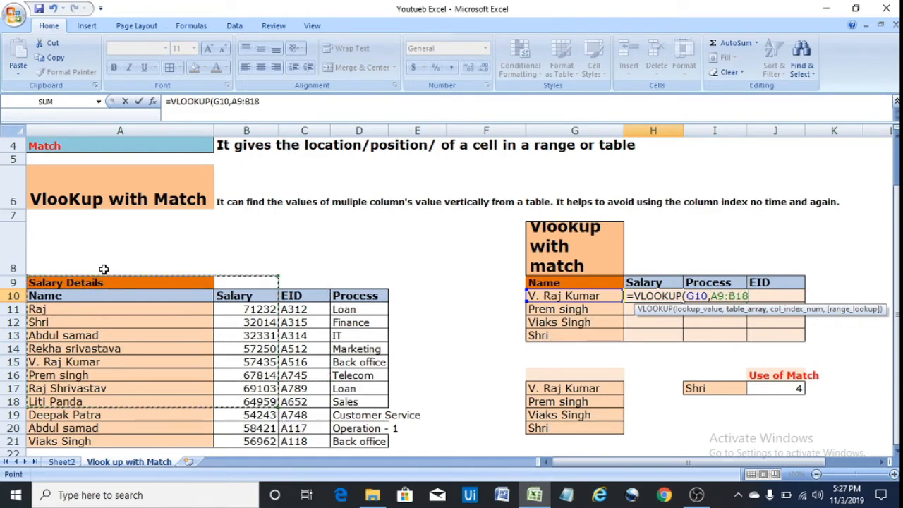
pyautogui.moveTo(71, 298); pyautogui.dragTo(367, 440)
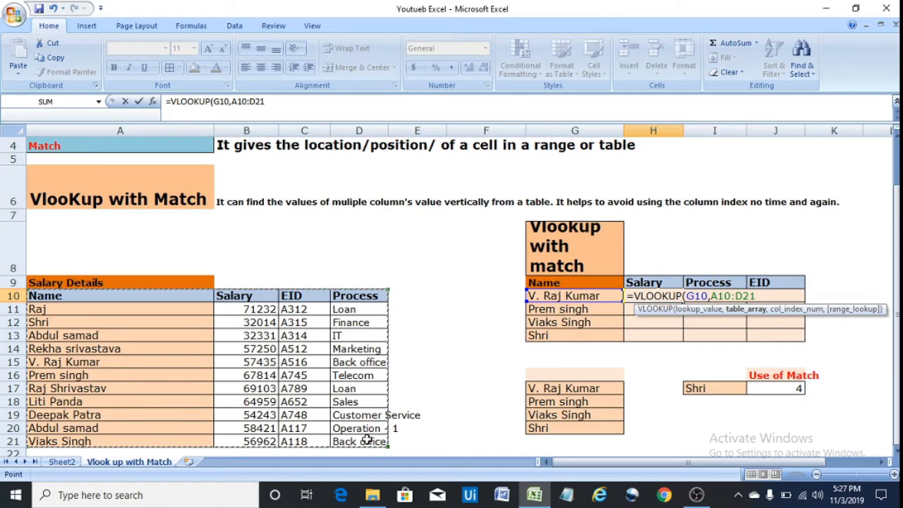
pyautogui.write(',')
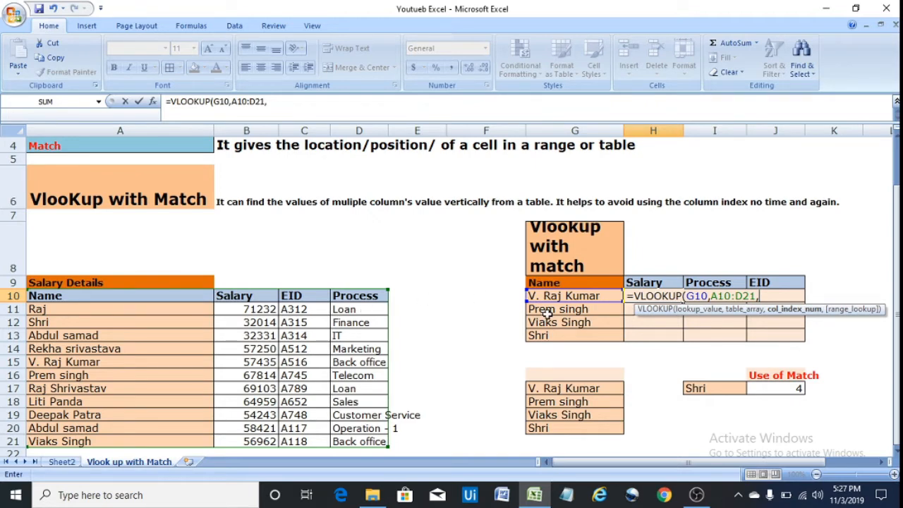
pyautogui.write('3,')
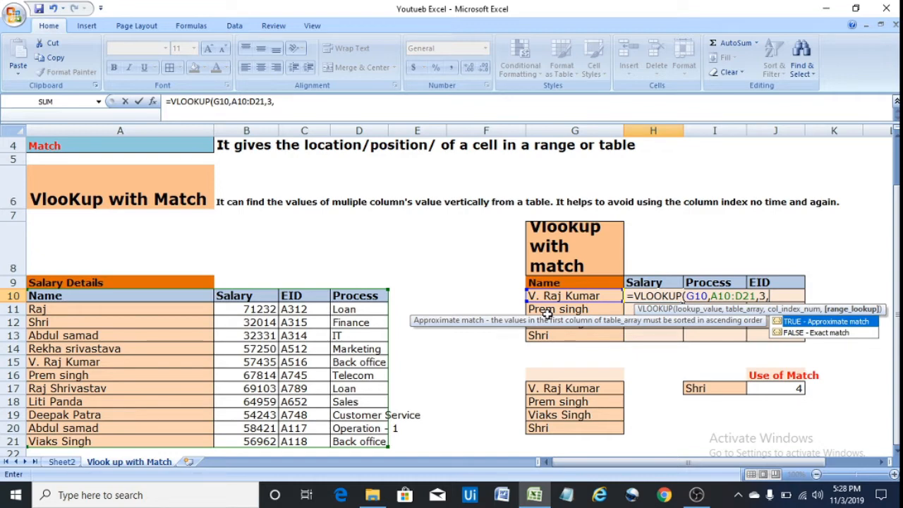
pyautogui.write('0)')
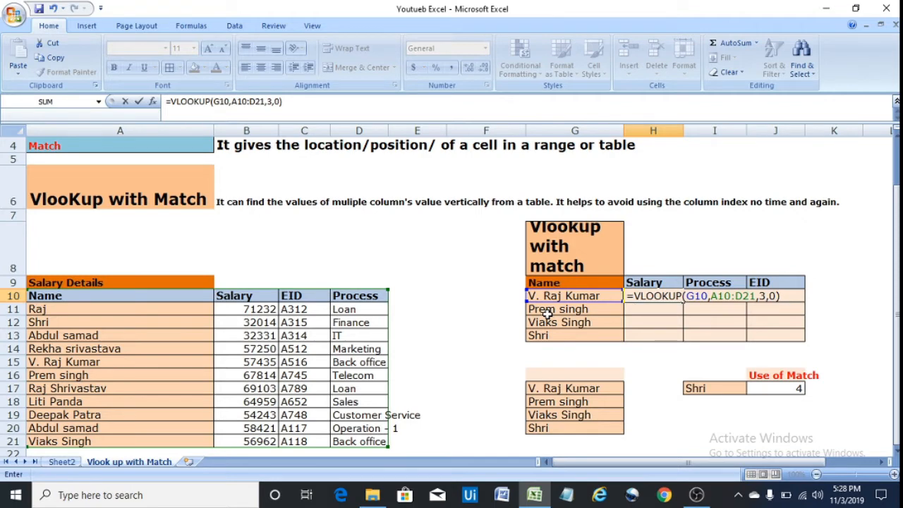
pyautogui.press('Return')
pyautogui.press('Up')
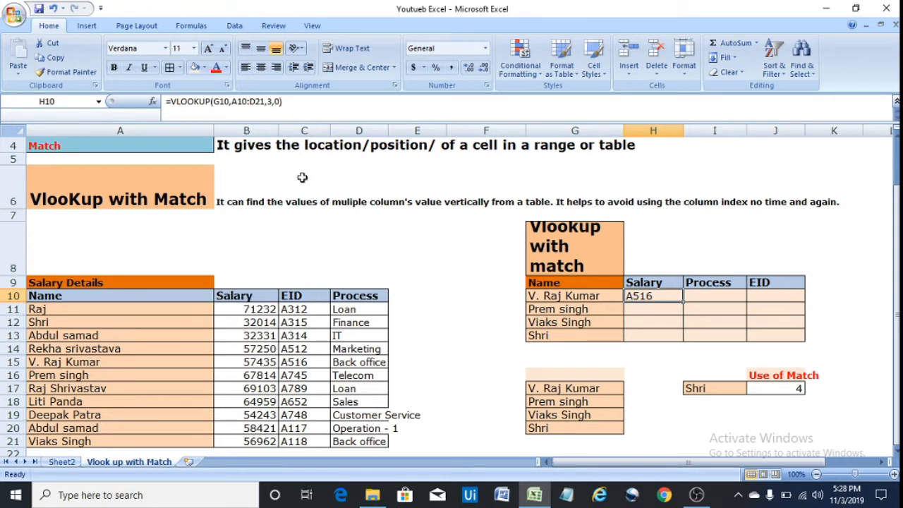
# Correct the column index in the H10 VLOOKUP formula to 2
pyautogui.click(271, 101)
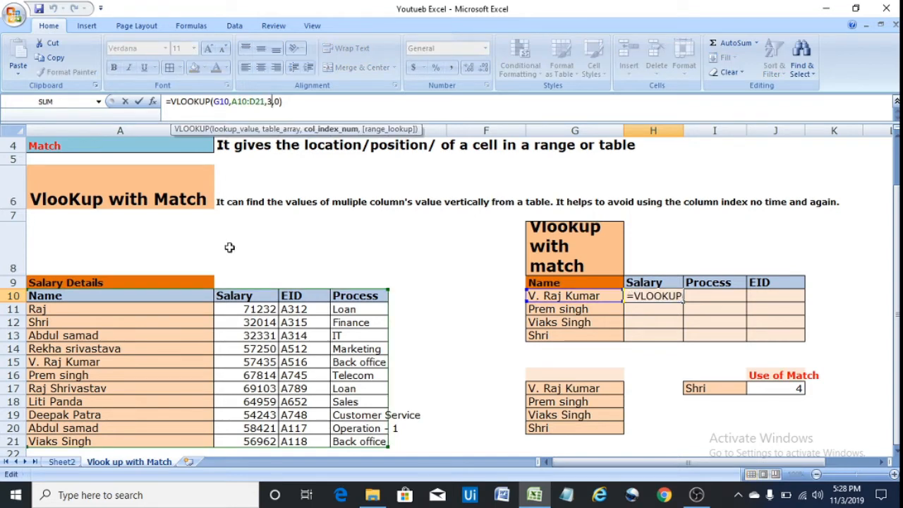
pyautogui.press('BackSpace')
pyautogui.write('2')
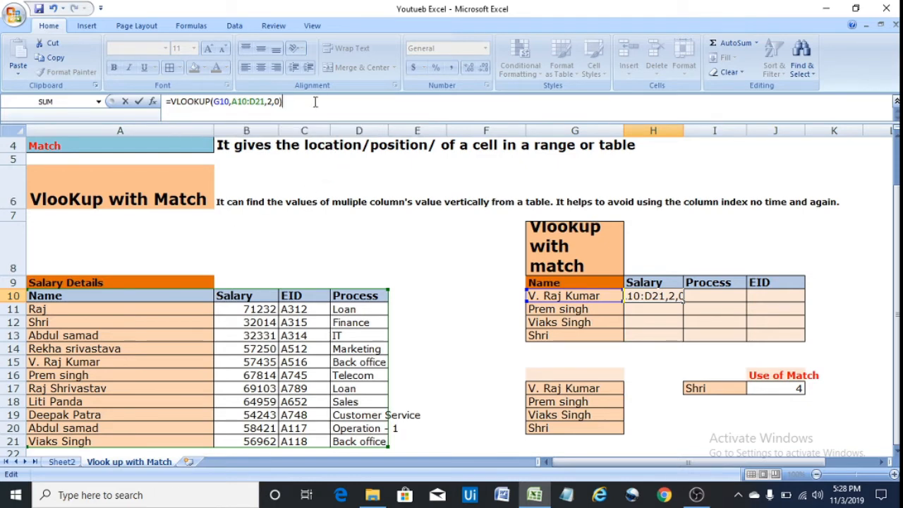
pyautogui.press('Return')
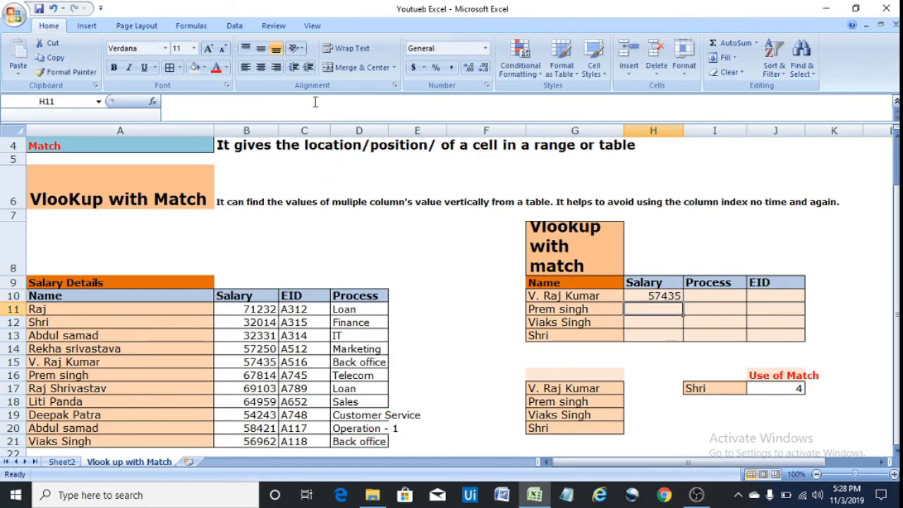
# Fill the H10 formula with its relative table range down to H13, and compare the formulas in H10 and H13
pyautogui.click(658, 295)
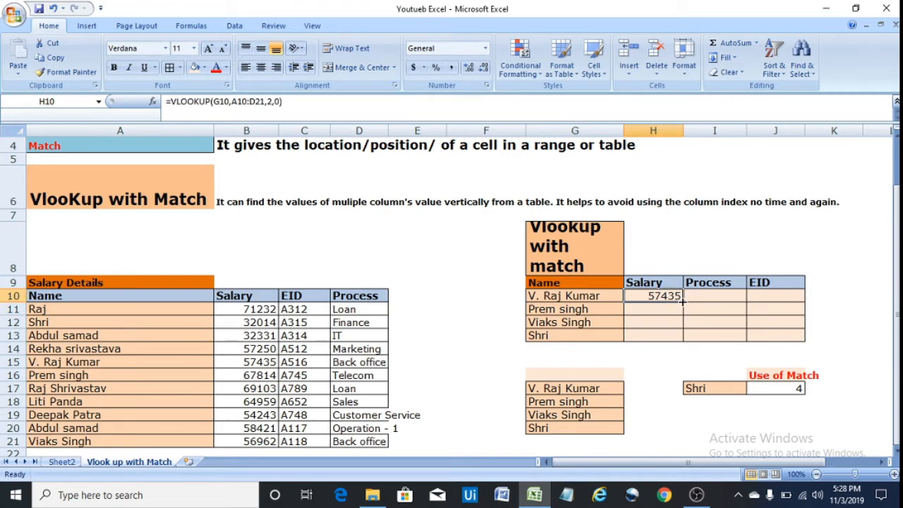
pyautogui.moveTo(682, 301); pyautogui.dragTo(675, 345)
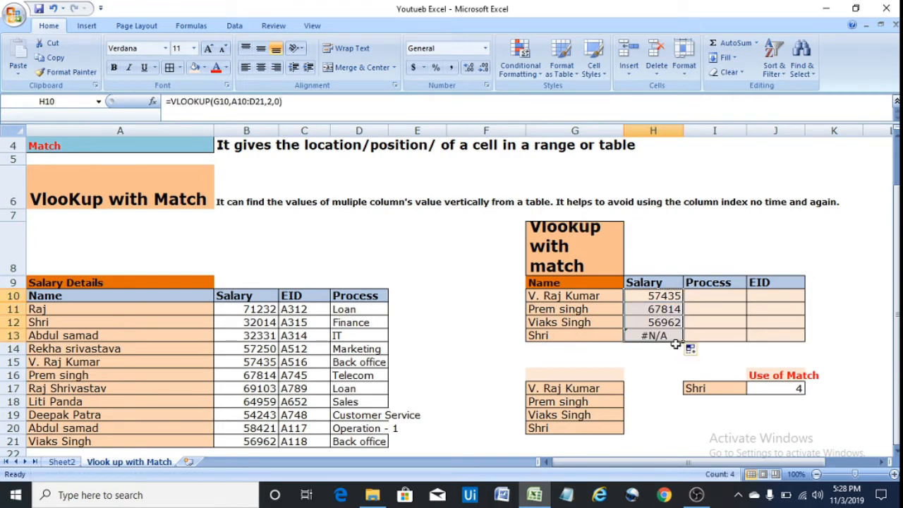
pyautogui.click(662, 336)
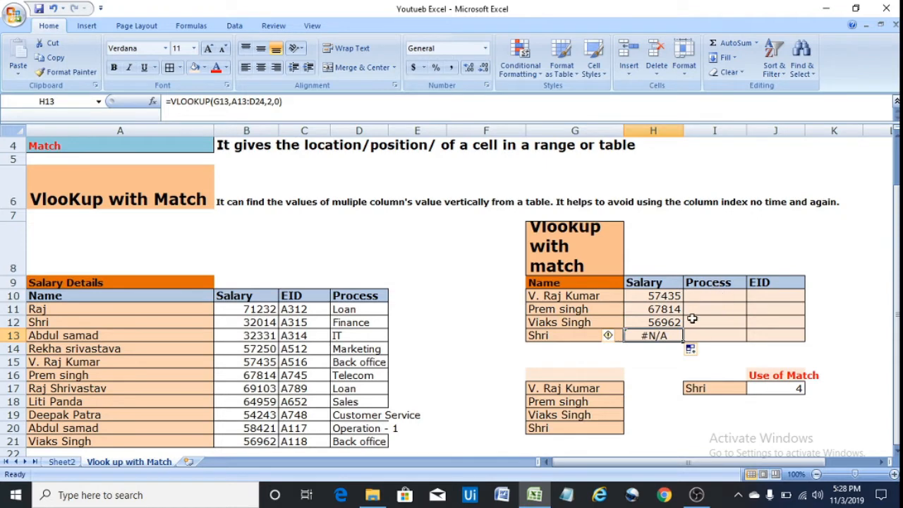
pyautogui.click(672, 297)
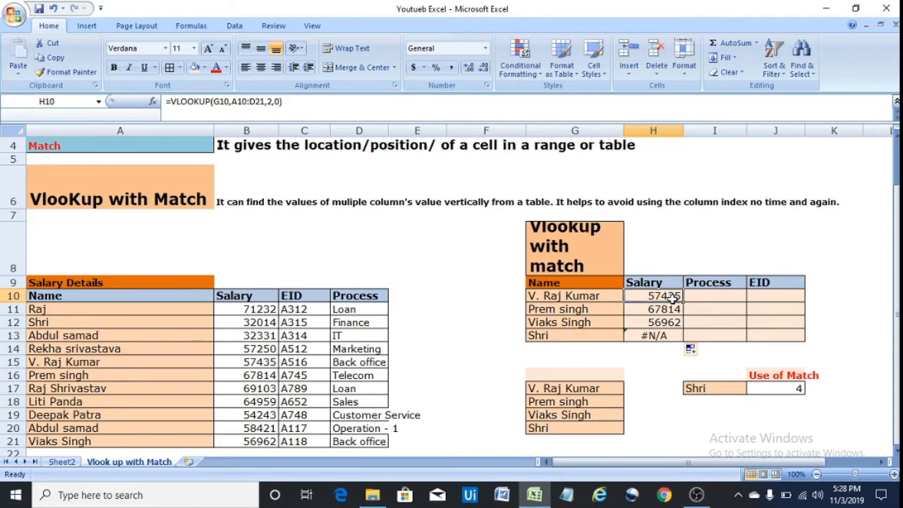
pyautogui.click(667, 337)
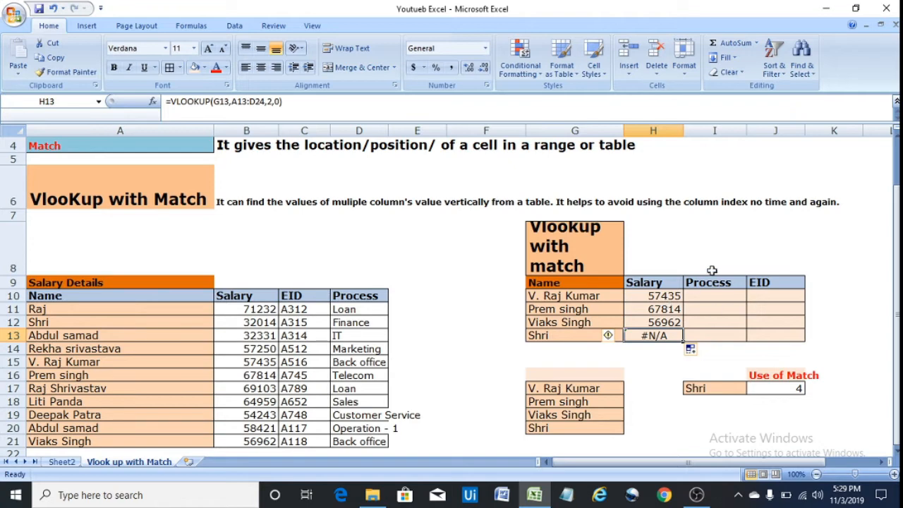
# Make the VLOOKUP table range in H10 absolute as $A$10:$D$21 and fill the formula down to H13
pyautogui.click(666, 296)
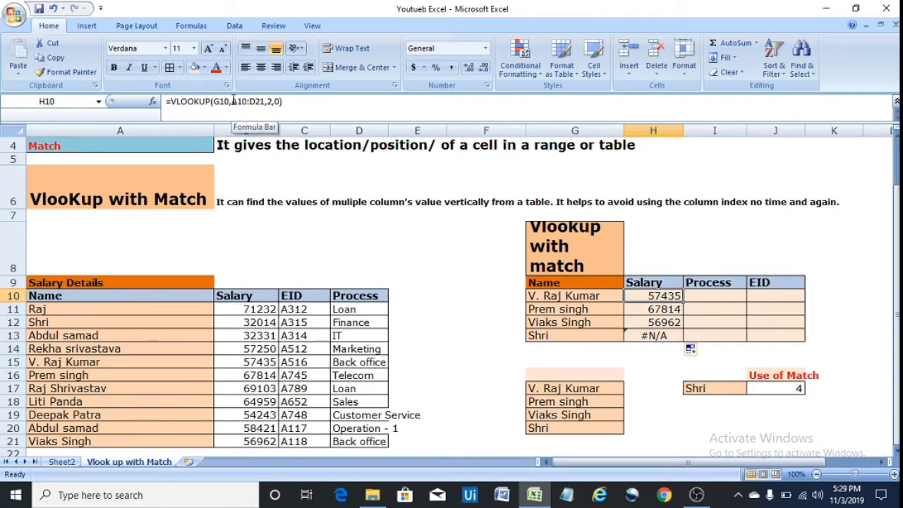
pyautogui.moveTo(234, 101); pyautogui.dragTo(264, 102)
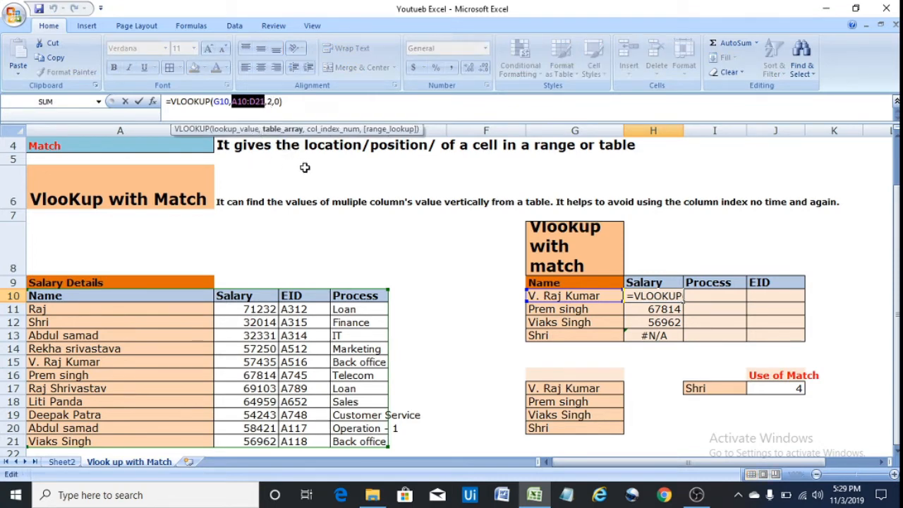
pyautogui.press('F4')
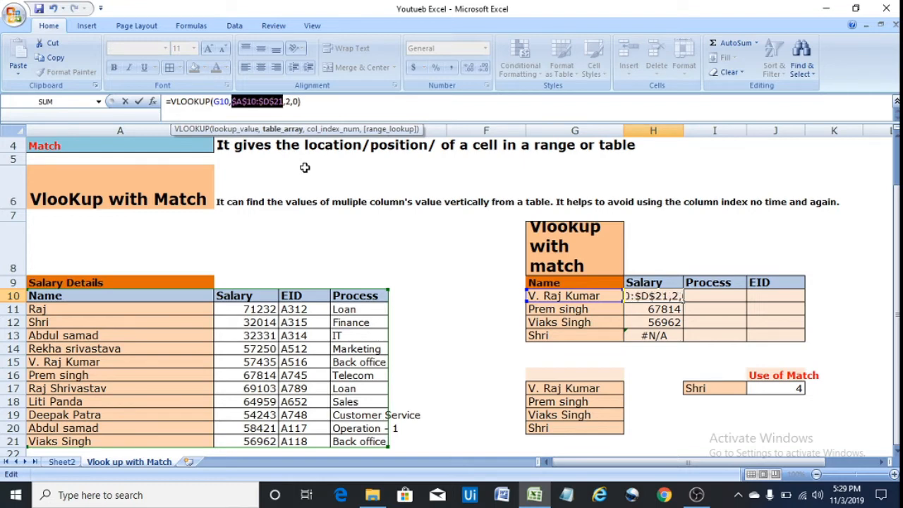
pyautogui.click(338, 103)
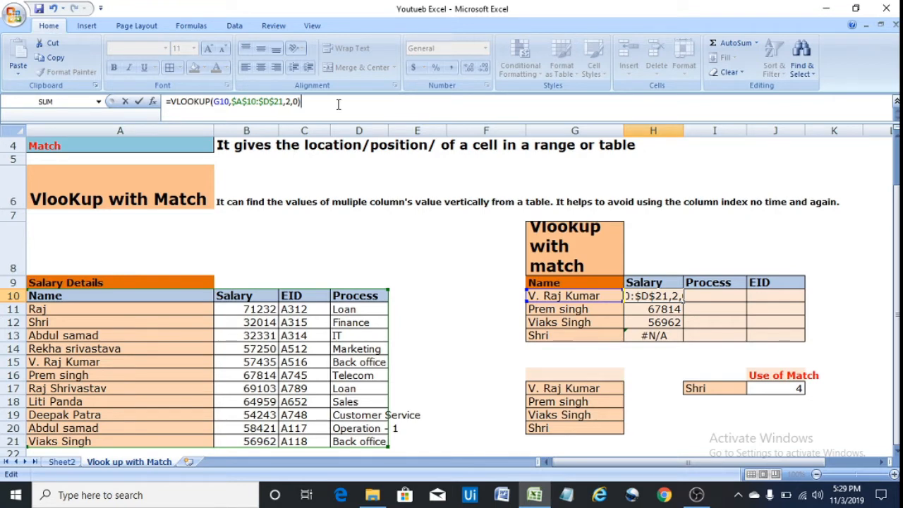
pyautogui.press('Return')
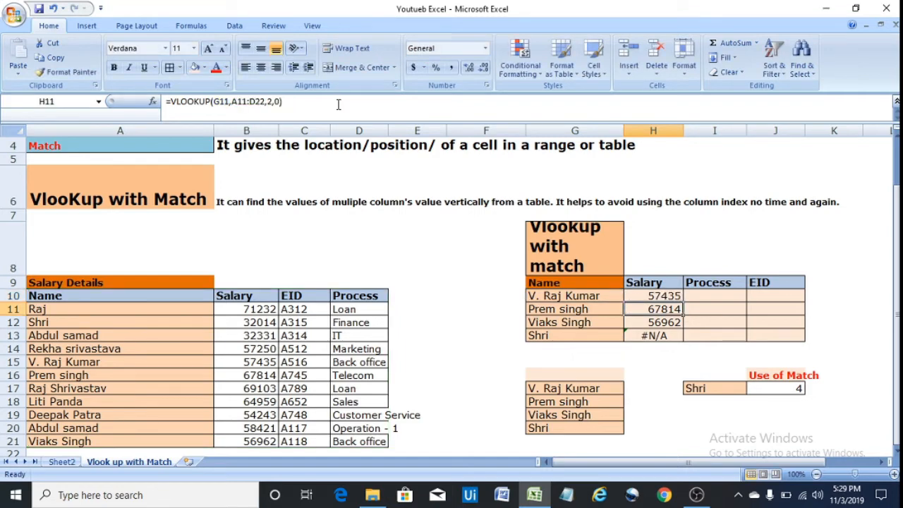
pyautogui.click(667, 295)
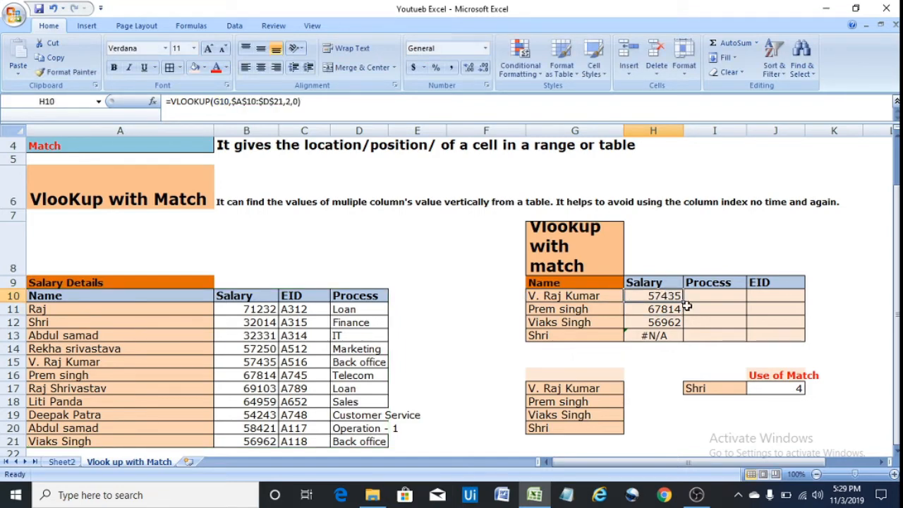
pyautogui.moveTo(682, 299); pyautogui.dragTo(677, 346)
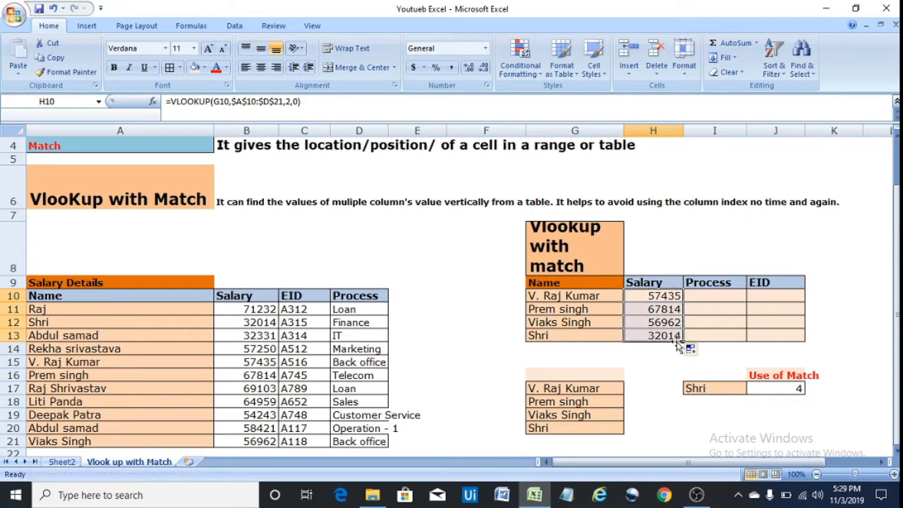
# Examine the Salary formula in H10, the empty Process and EID cells beside it, and the VlooKup with Match description in B6
pyautogui.click(676, 294)
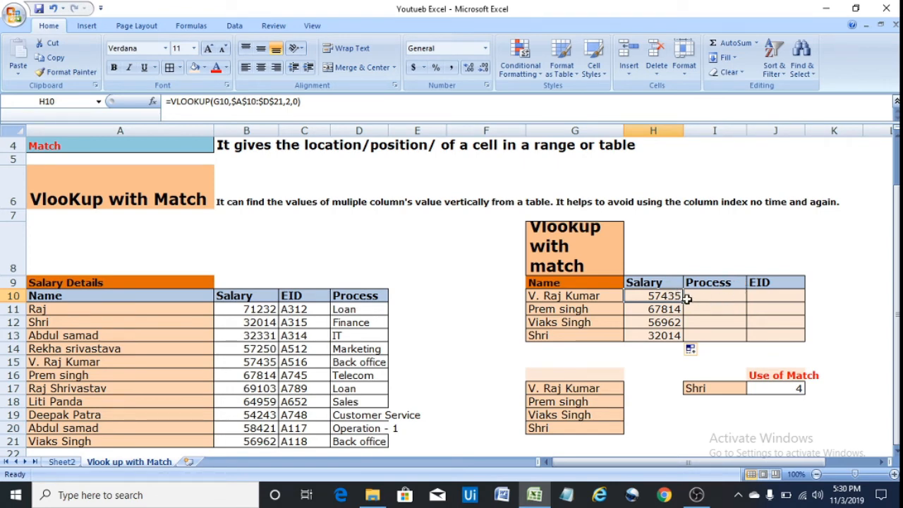
pyautogui.click(724, 300)
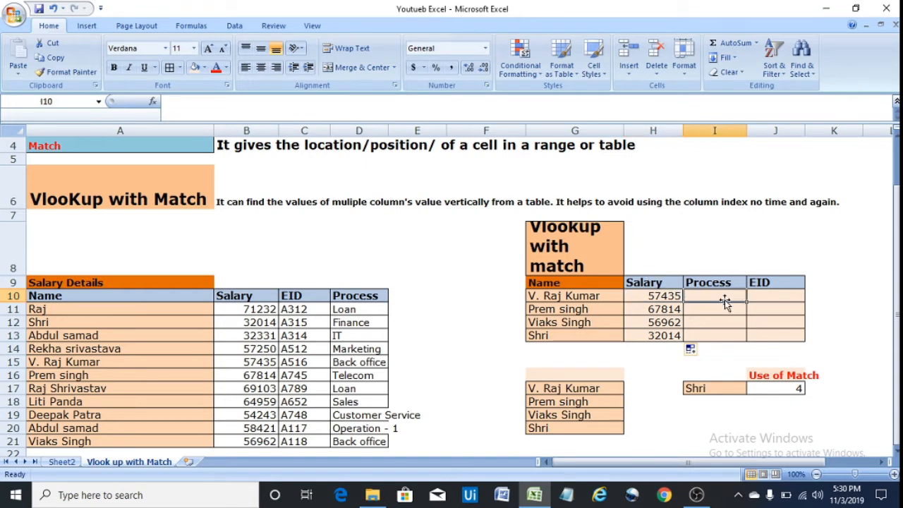
pyautogui.click(771, 293)
pyautogui.click(707, 298)
pyautogui.click(652, 297)
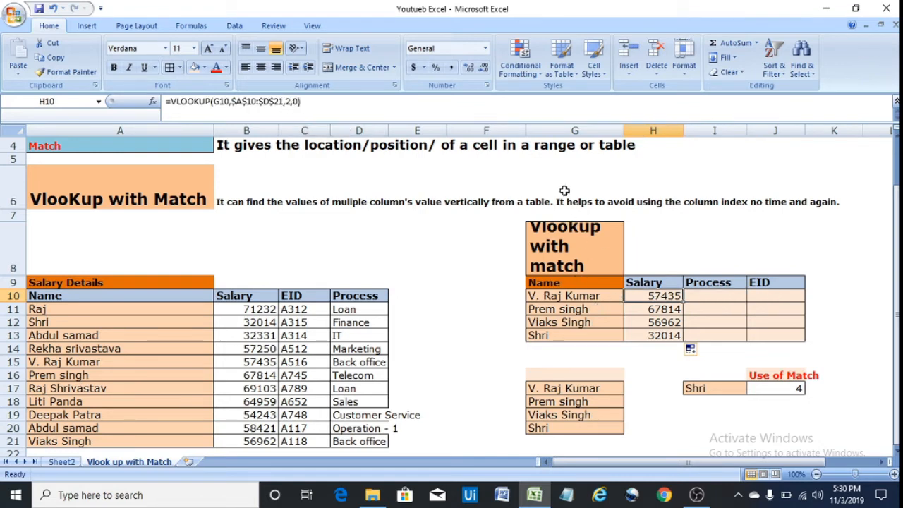
pyautogui.click(737, 292)
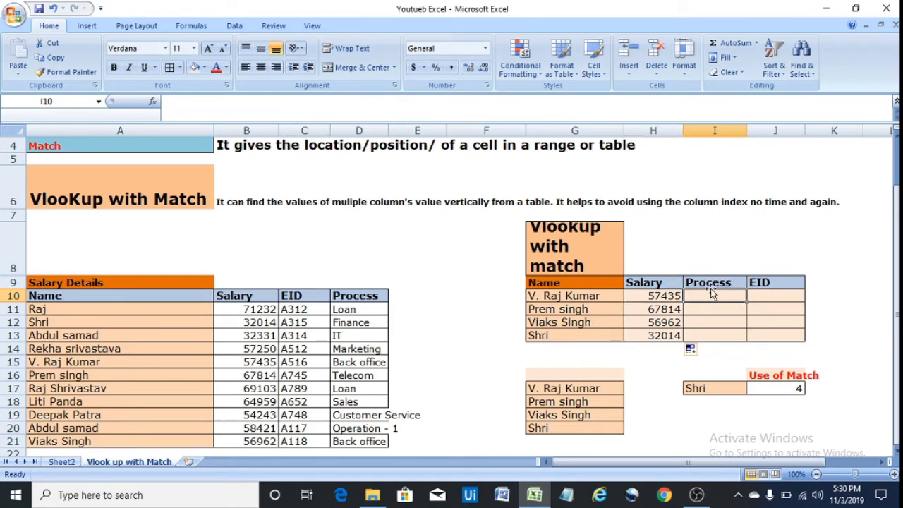
pyautogui.click(657, 298)
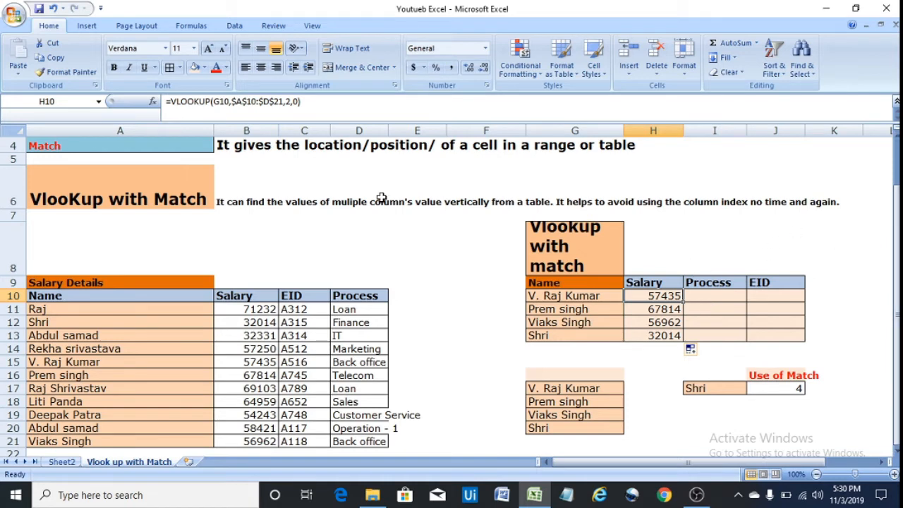
pyautogui.click(119, 201)
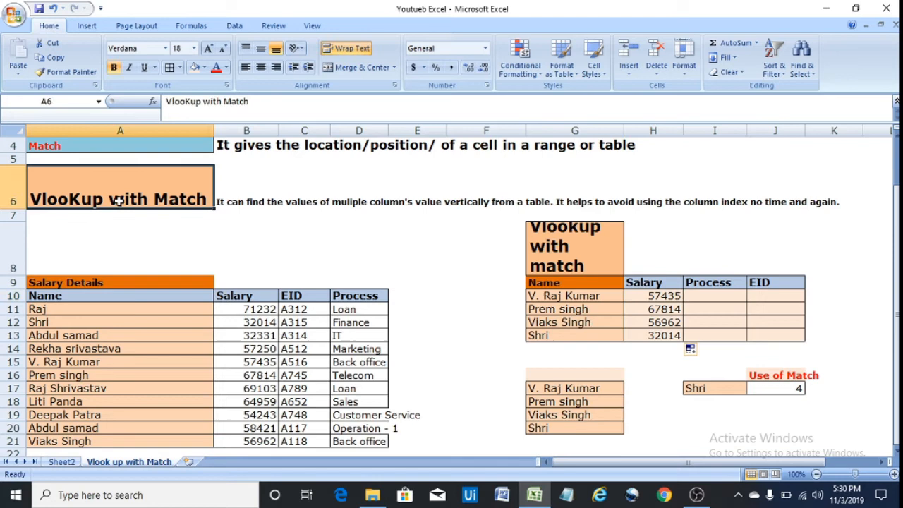
pyautogui.click(226, 202)
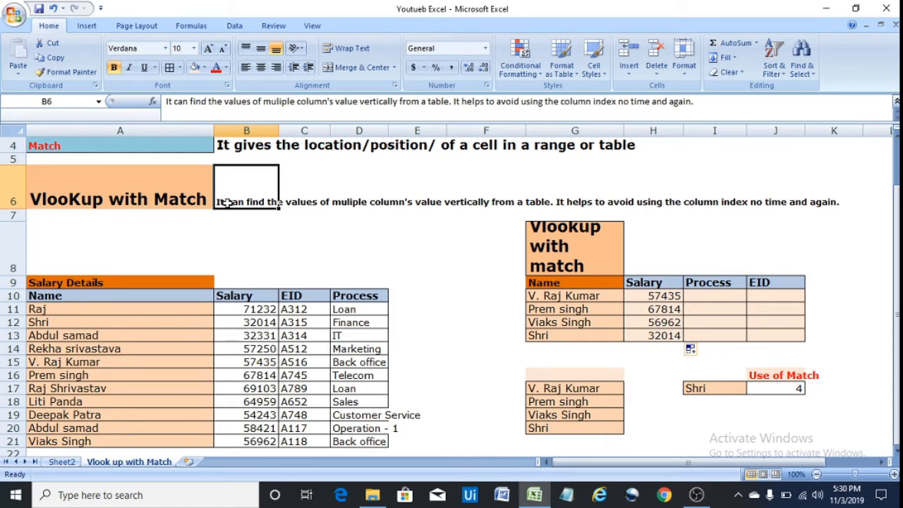
# Start a new VLOOKUP formula in H10 with G10 as the lookup value and $A$10:$D$21 as the absolute table range
pyautogui.click(656, 297)
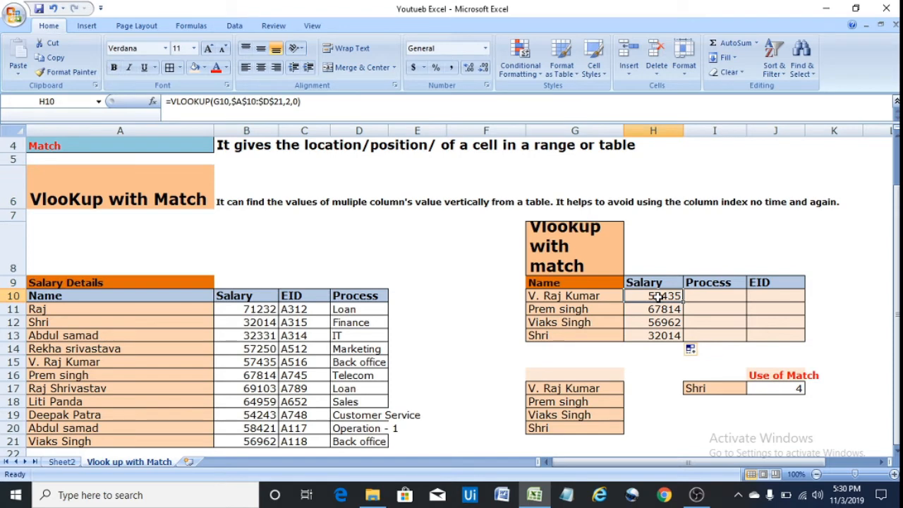
pyautogui.write('=')
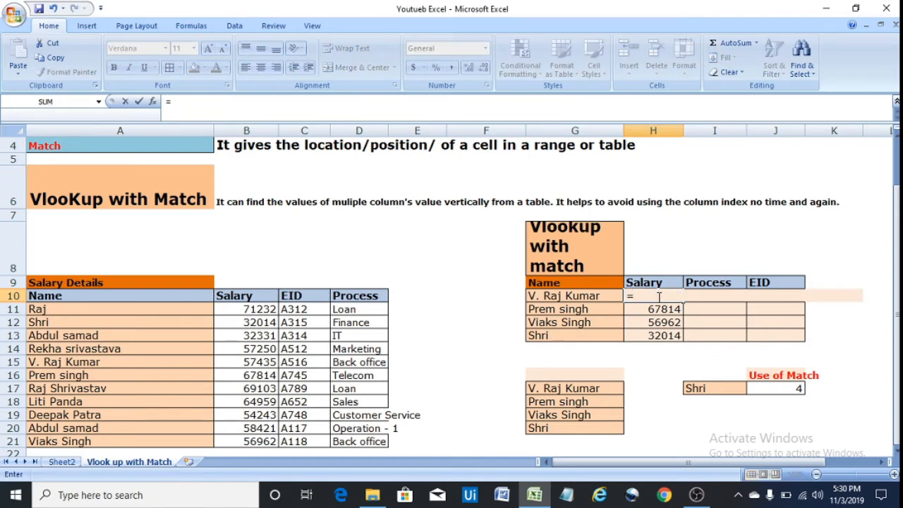
pyautogui.write('vl')
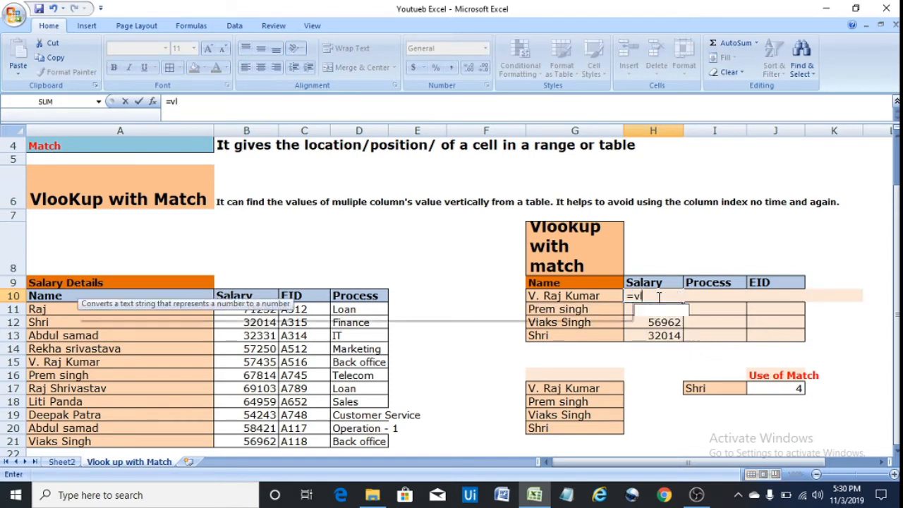
pyautogui.press('Tab')
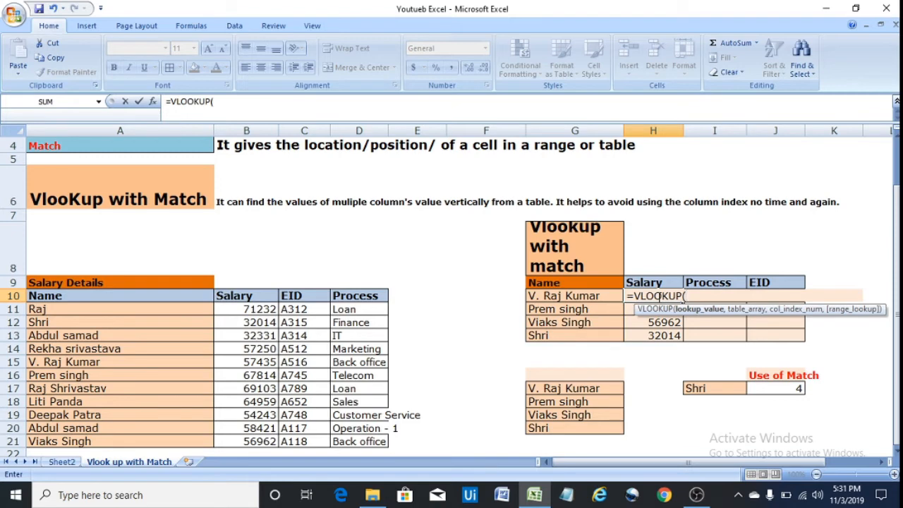
pyautogui.click(596, 296)
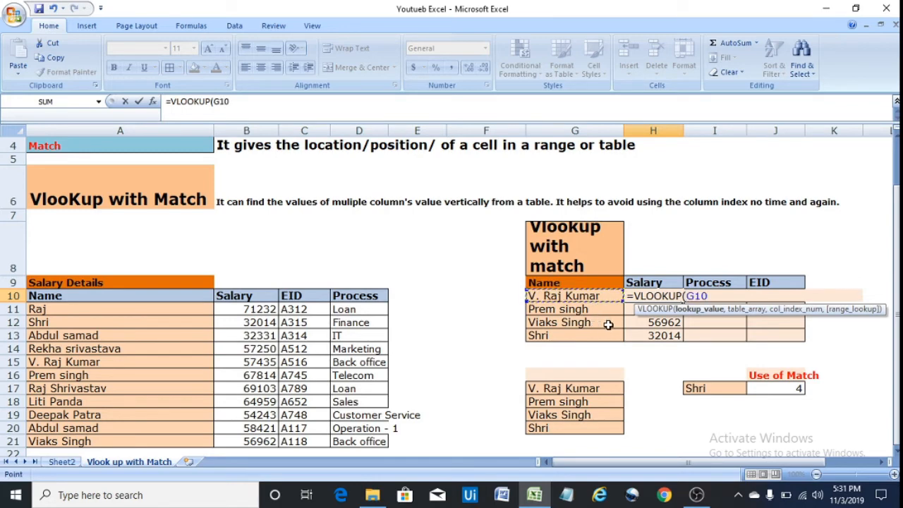
pyautogui.write(',')
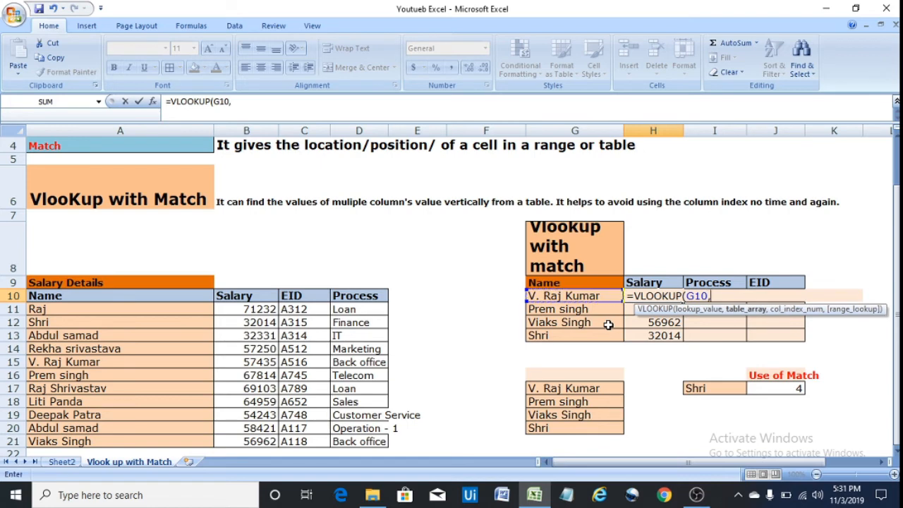
pyautogui.moveTo(88, 295); pyautogui.dragTo(354, 441)
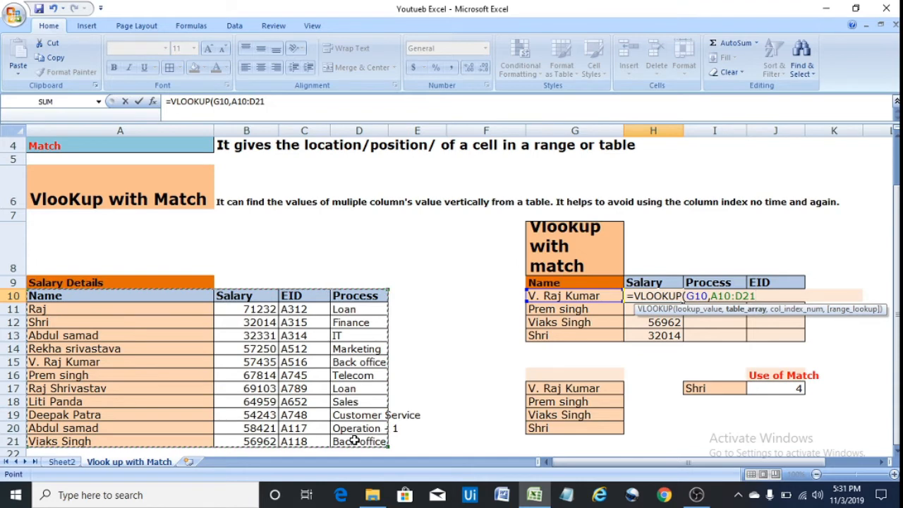
pyautogui.press('F4')
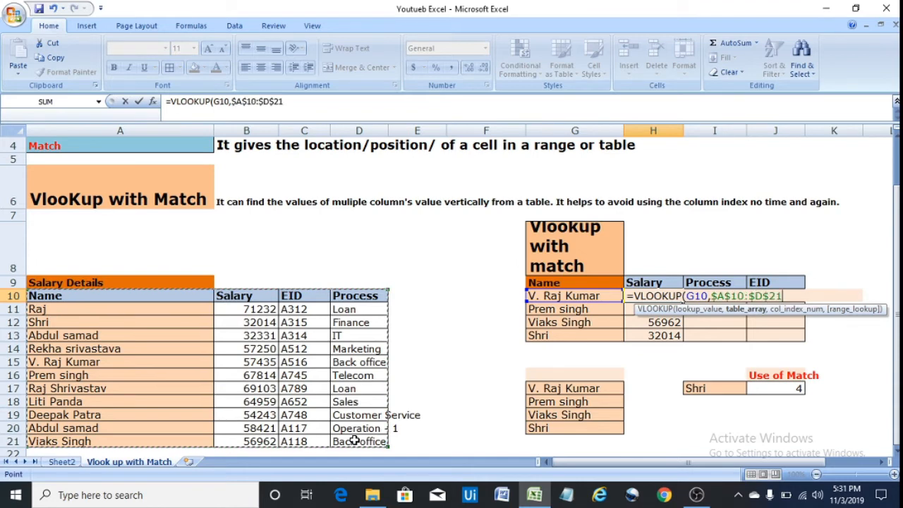
# Lock only the column of the VLOOKUP lookup value in H10, making it $G10
pyautogui.doubleClick(220, 101)
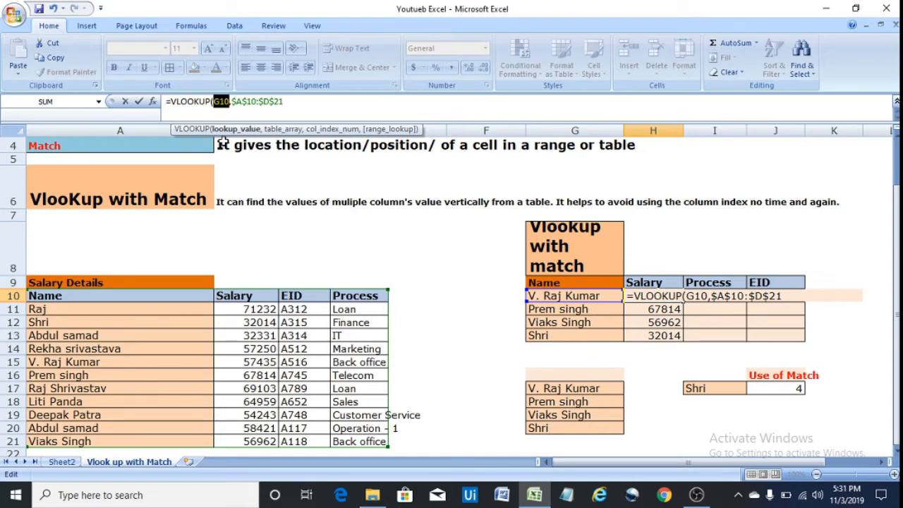
pyautogui.press('F4')
pyautogui.press('F4')
pyautogui.press('F4')
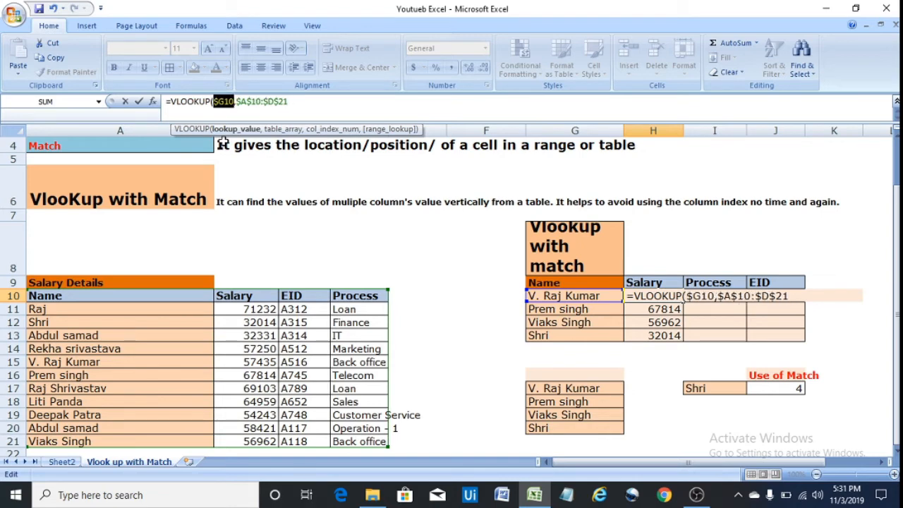
# Nest a MATCH function as the column index of the H10 VLOOKUP, with H$9 as its row-locked lookup value
pyautogui.click(305, 101)
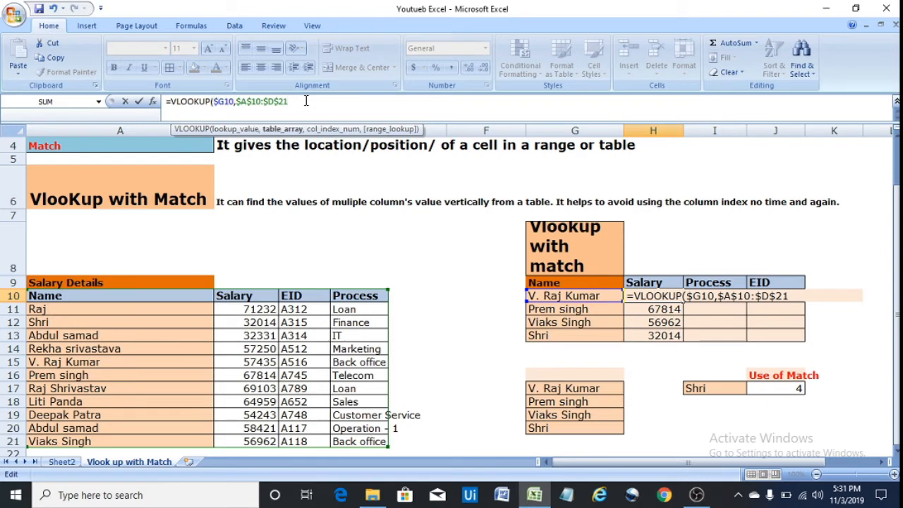
pyautogui.write(',')
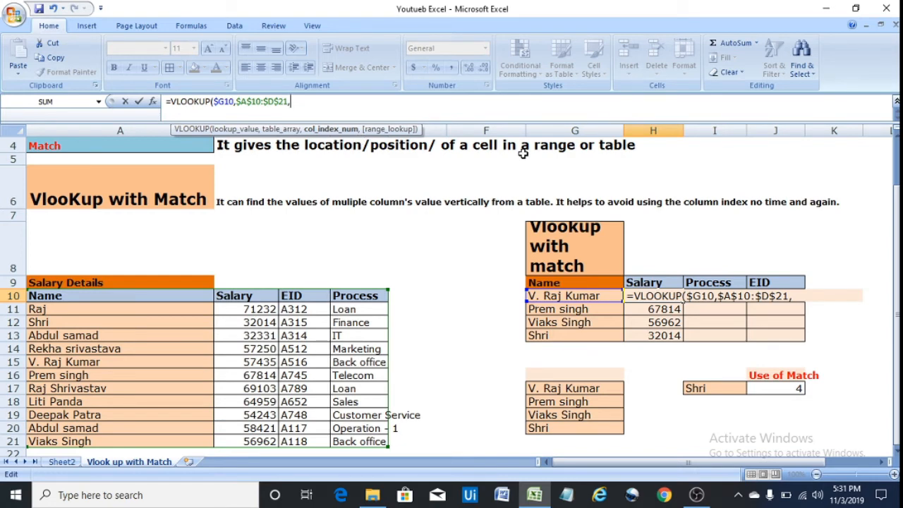
pyautogui.write('ma')
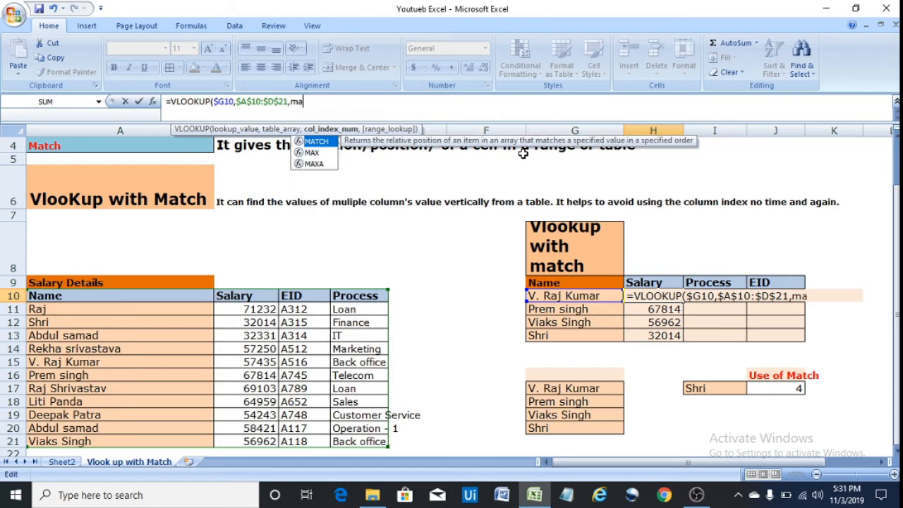
pyautogui.press('Tab')
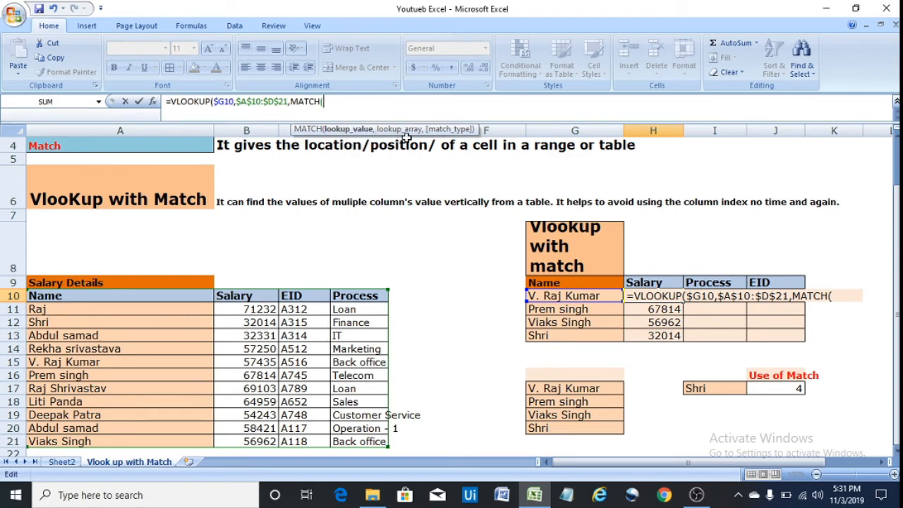
pyautogui.click(658, 282)
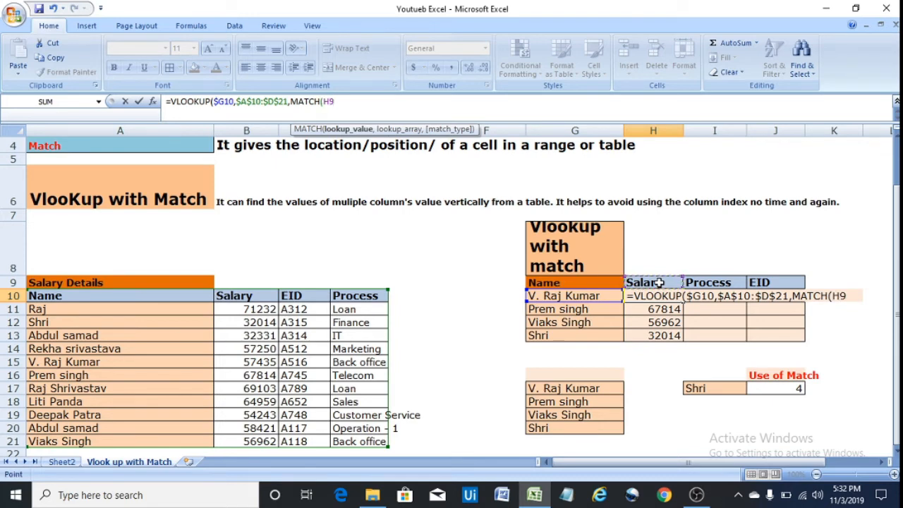
pyautogui.press('F4')
pyautogui.press('F4')
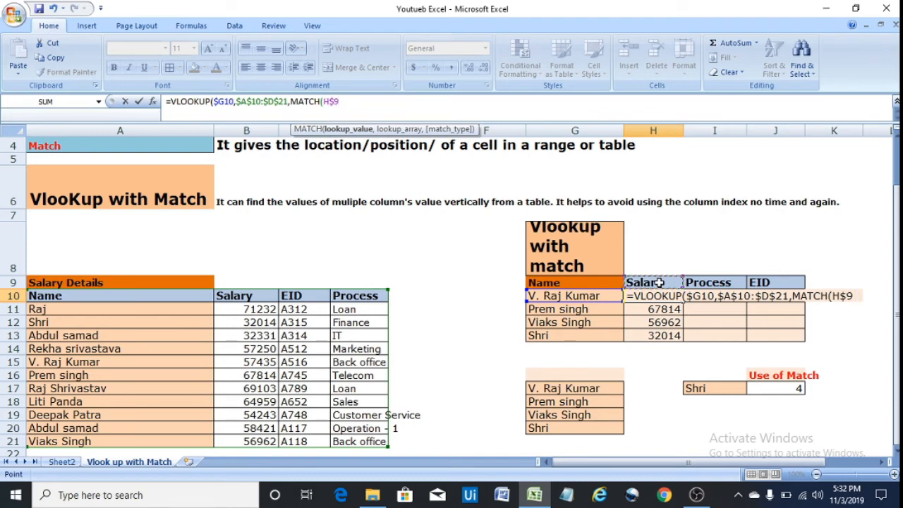
pyautogui.write(',')
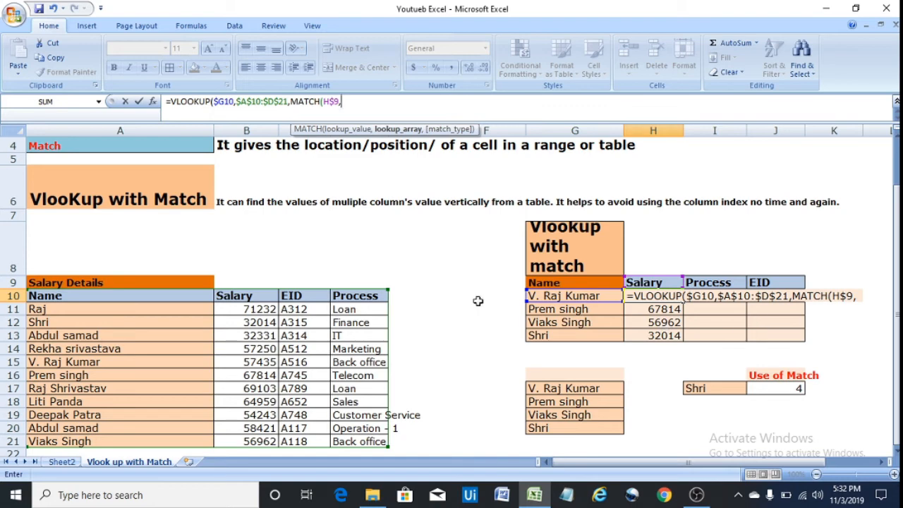
# Complete the H10 formula with $A$10:$D$10 as the MATCH lookup array and 0 for both the MATCH type and the VLOOKUP range lookup
pyautogui.click(94, 297)
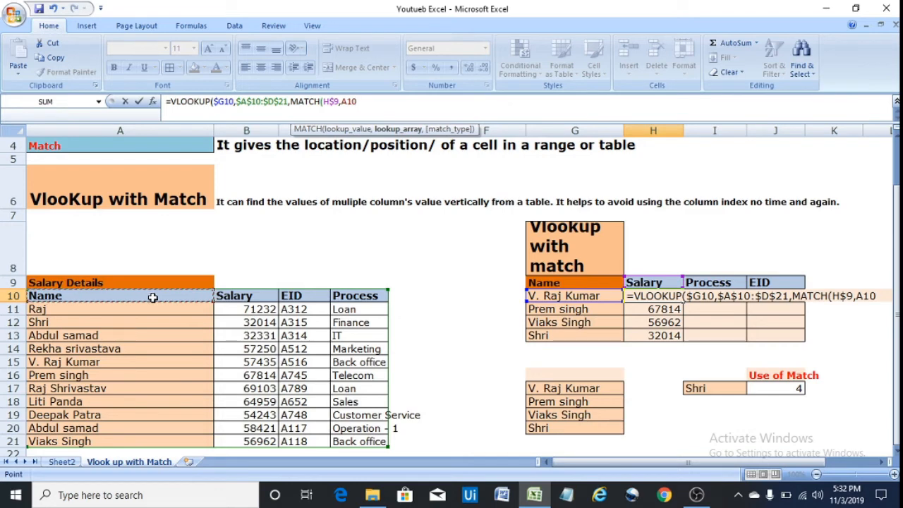
pyautogui.moveTo(202, 296); pyautogui.dragTo(353, 301)
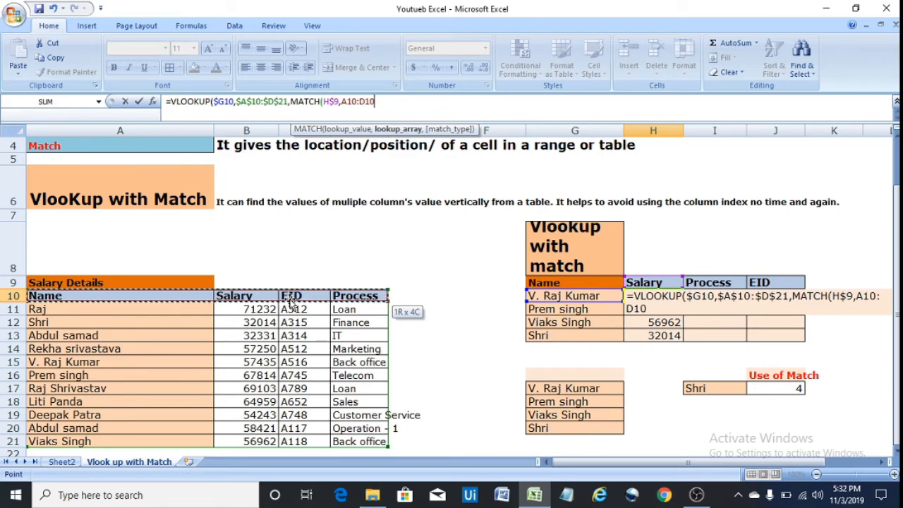
pyautogui.press('F4')
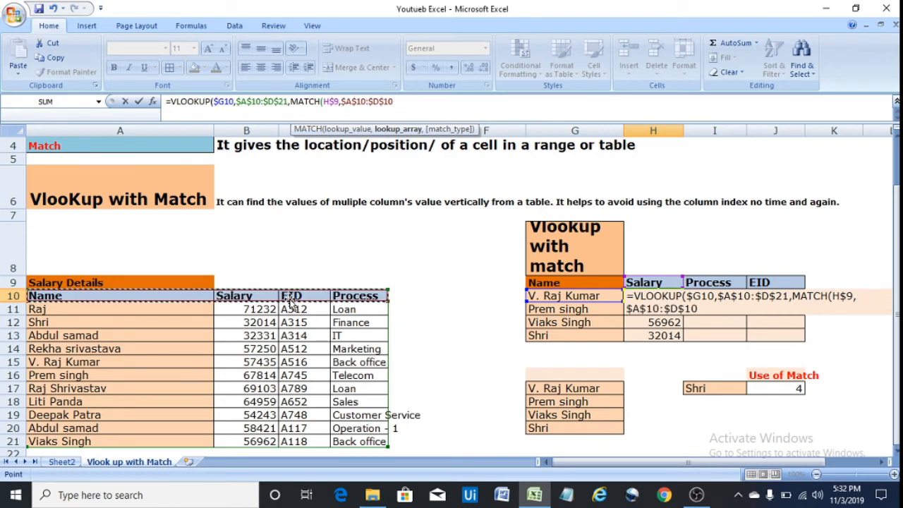
pyautogui.write(',')
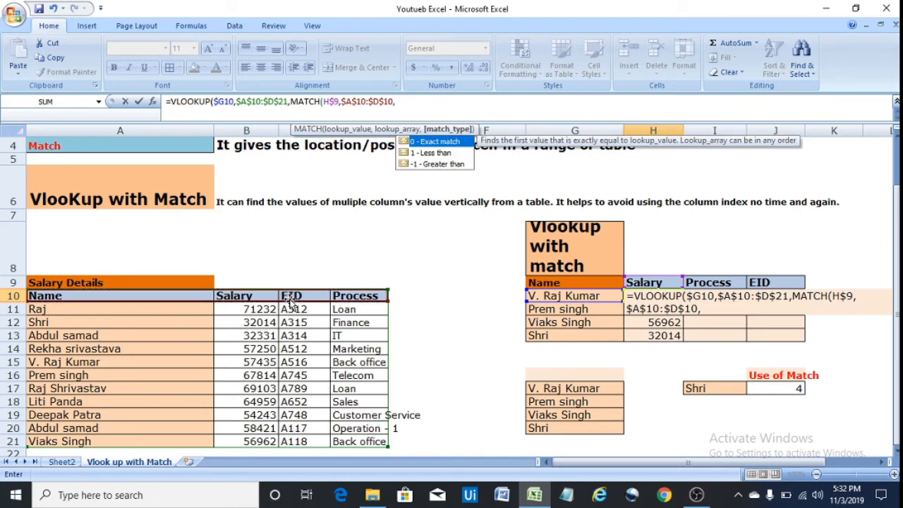
pyautogui.write('0)')
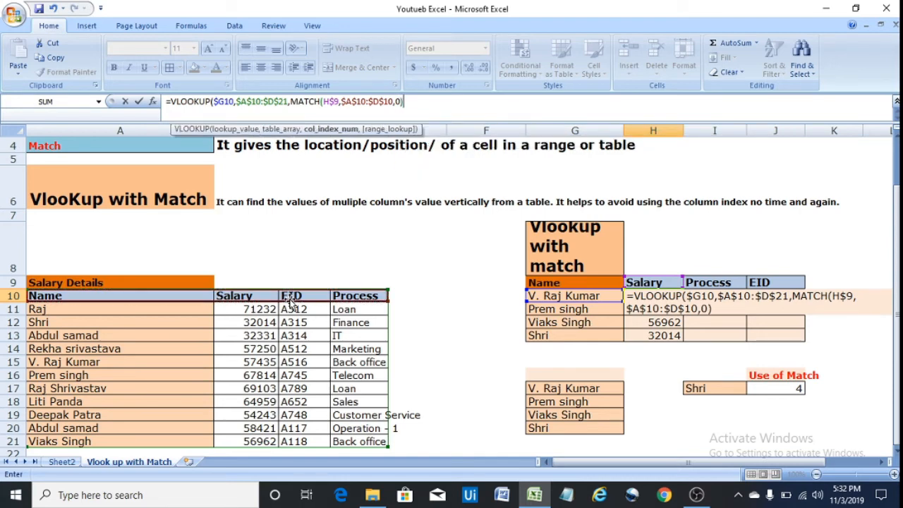
pyautogui.write(',')
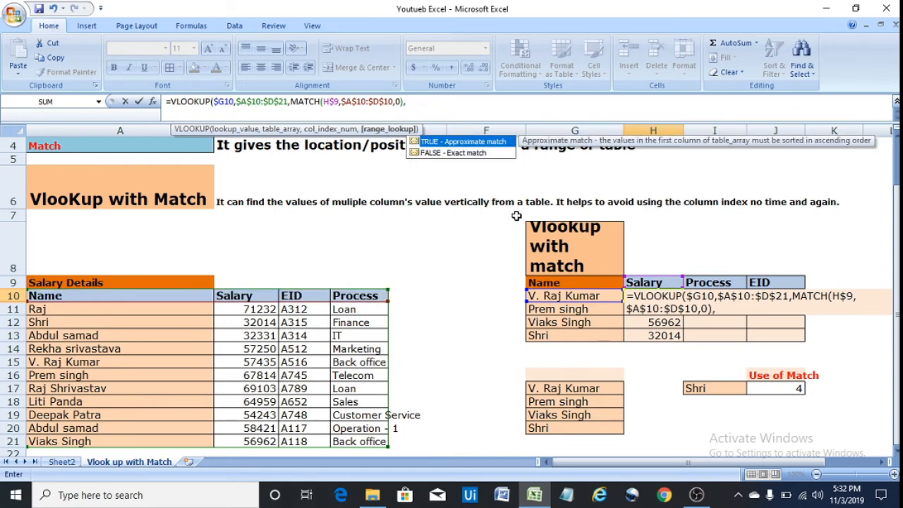
pyautogui.write('0)')
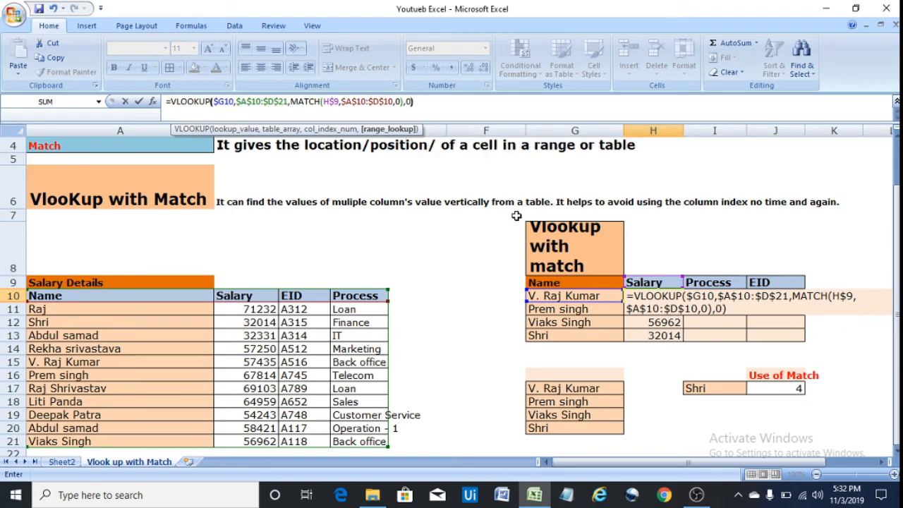
pyautogui.press('Return')
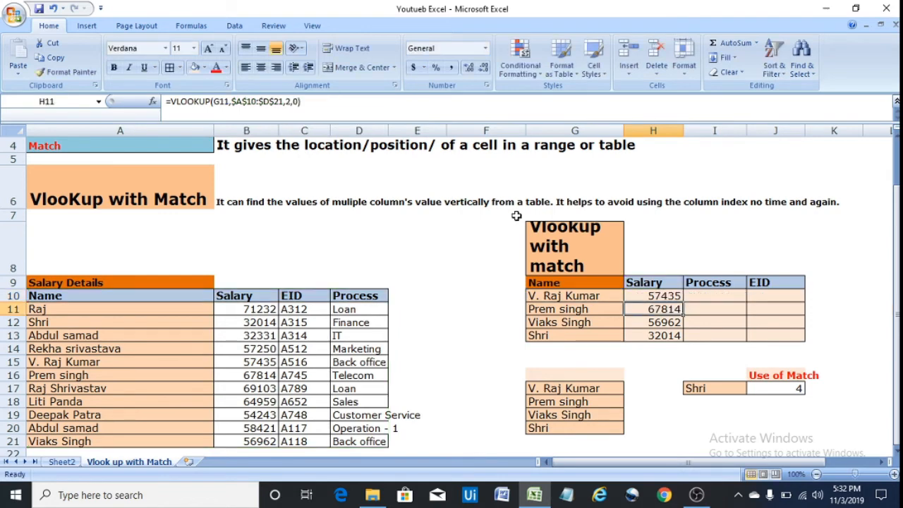
# Fill the combined VLOOKUP and MATCH formula from H10 down to H13
pyautogui.click(666, 296)
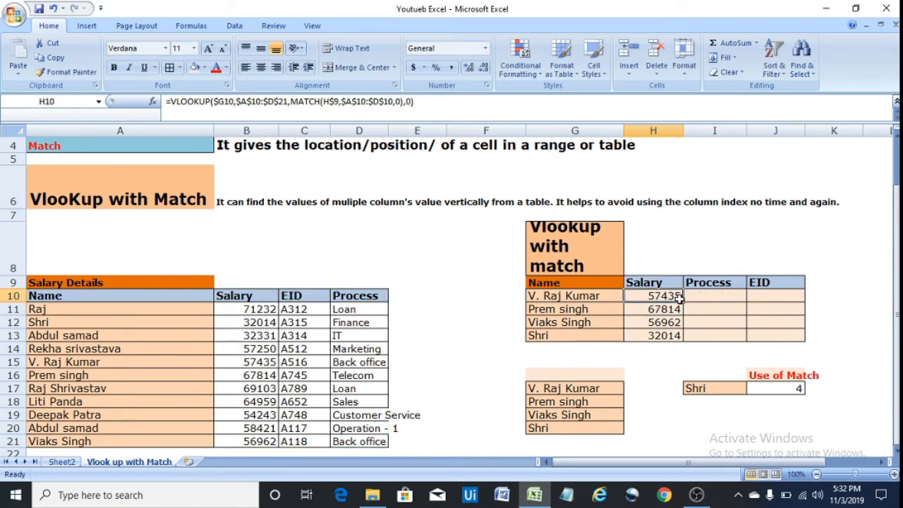
pyautogui.moveTo(681, 302); pyautogui.dragTo(677, 337)
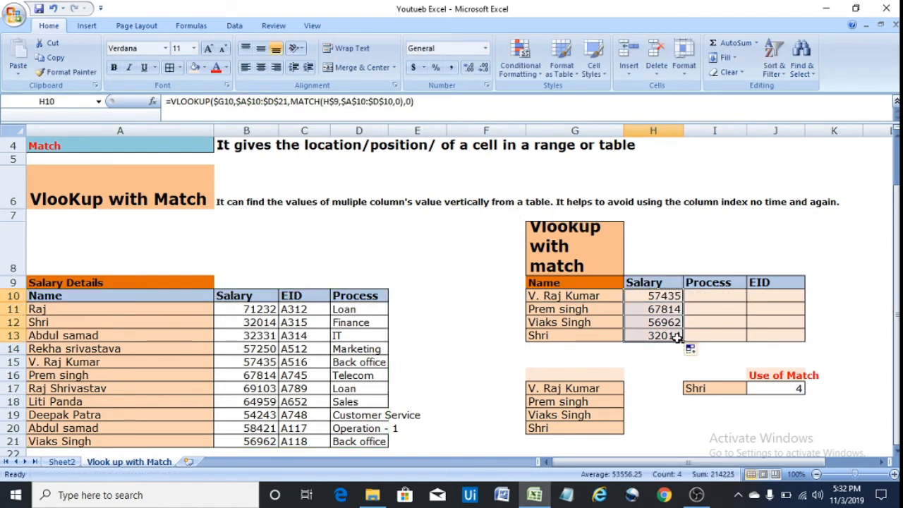
# Copy the H10 formula across to the Process and EID cells through J10, and fill H10:J10 down to row 13
pyautogui.click(676, 297)
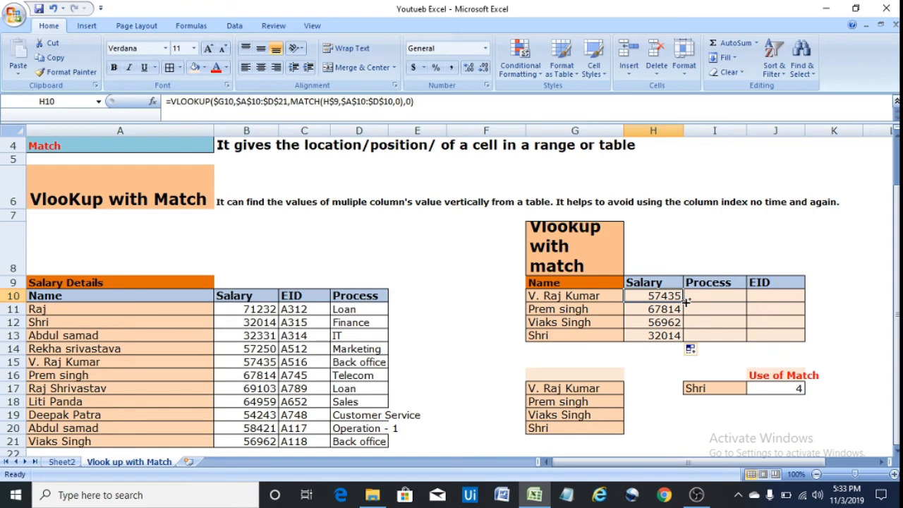
pyautogui.hotkey('ctrl', 'c')
pyautogui.moveTo(685, 300); pyautogui.dragTo(776, 298)
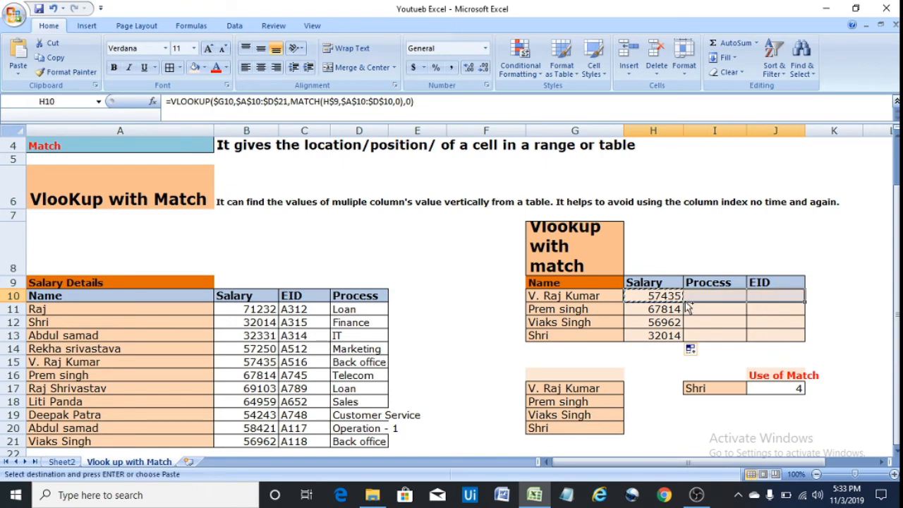
pyautogui.press('Return')
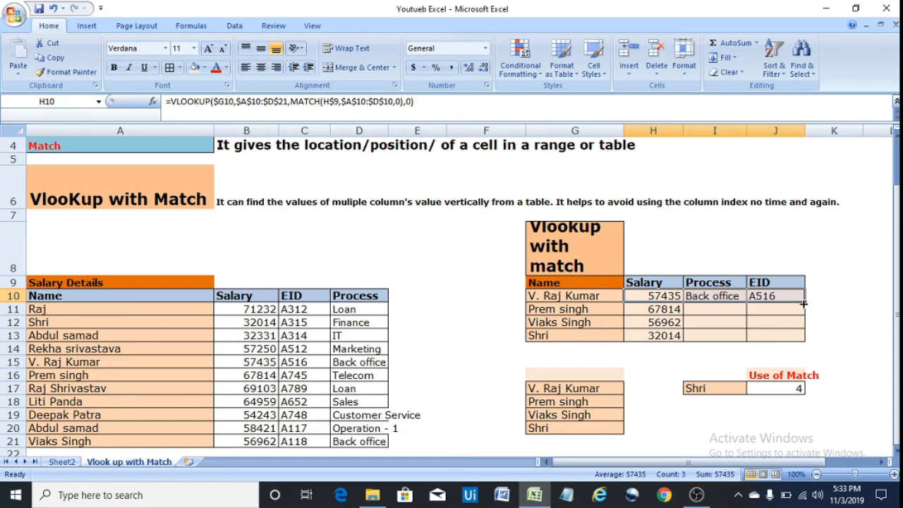
pyautogui.moveTo(803, 303); pyautogui.dragTo(804, 341)
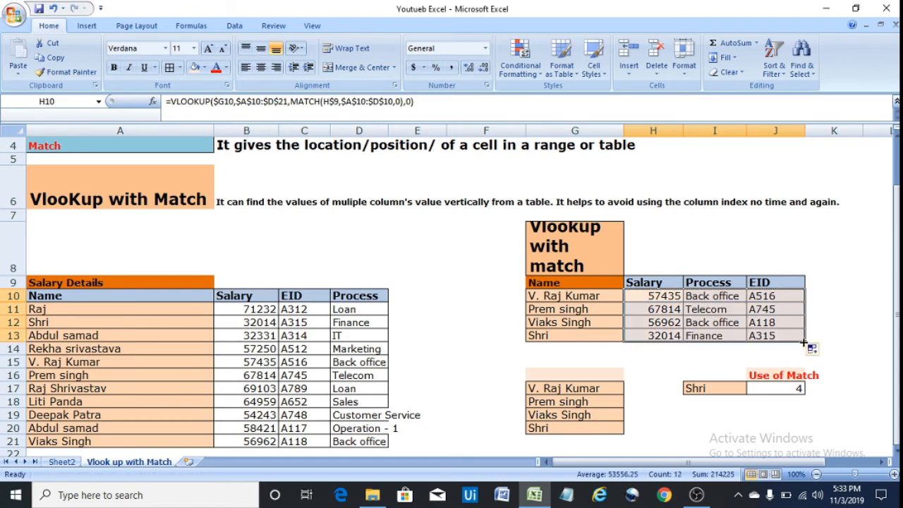
# Compare the Salary, Process and EID results in rows 10 and 12 with source rows 15 and 21, and examine their formulas
pyautogui.click(726, 311)
pyautogui.click(654, 296)
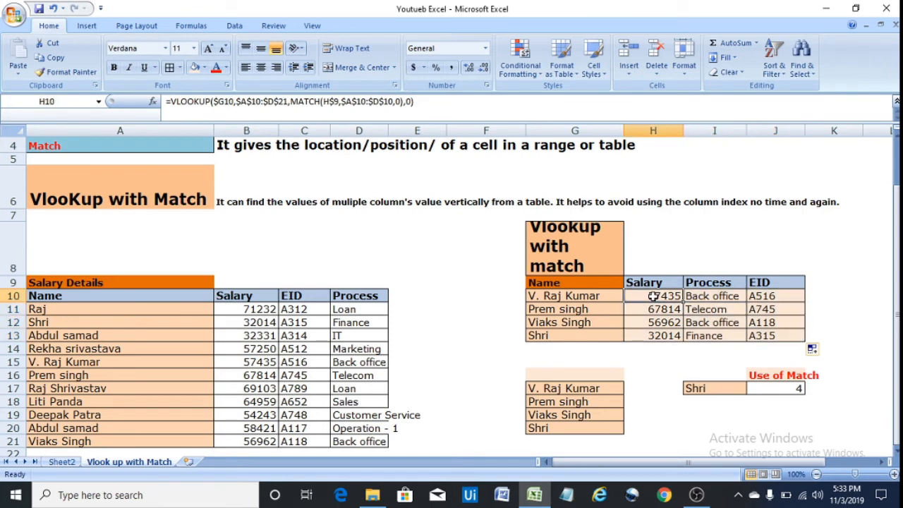
pyautogui.click(584, 297)
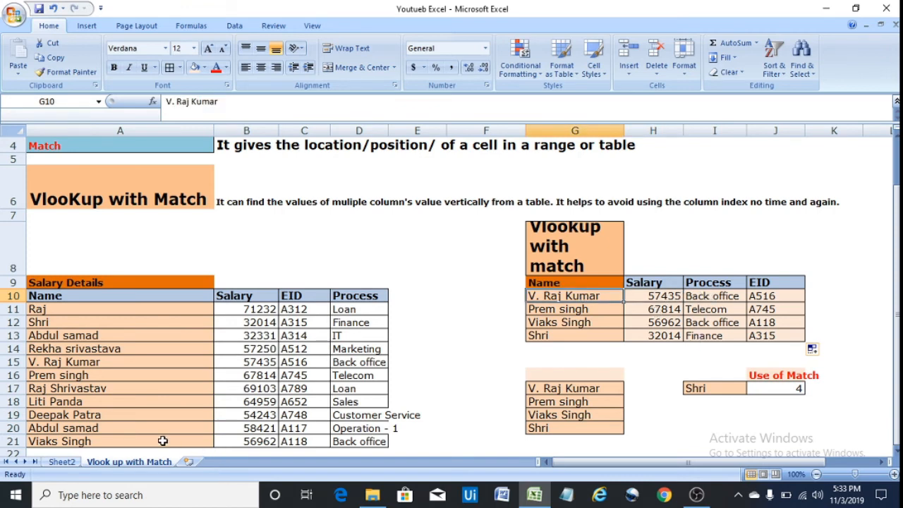
pyautogui.click(5, 361)
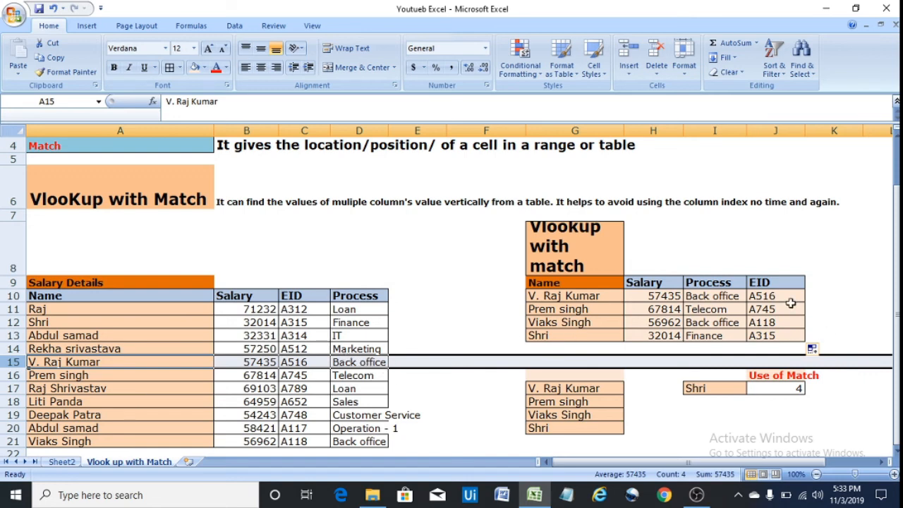
pyautogui.click(582, 323)
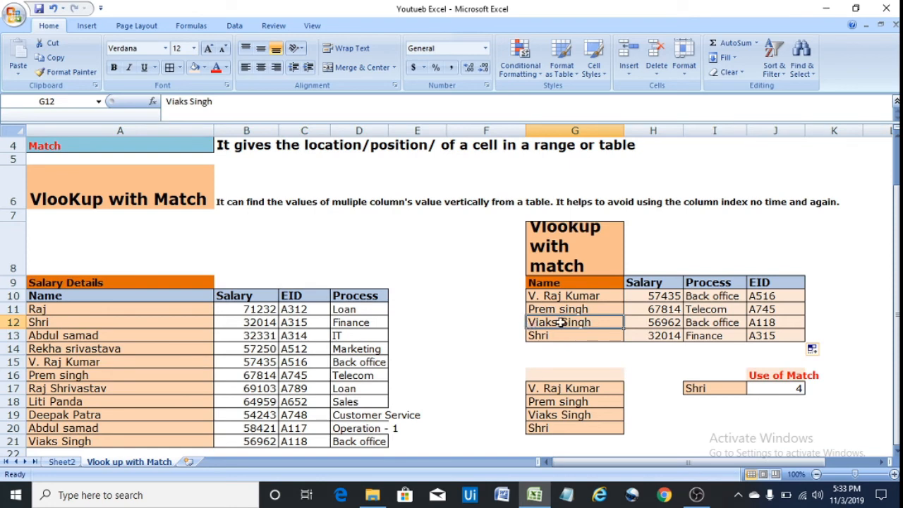
pyautogui.click(655, 323)
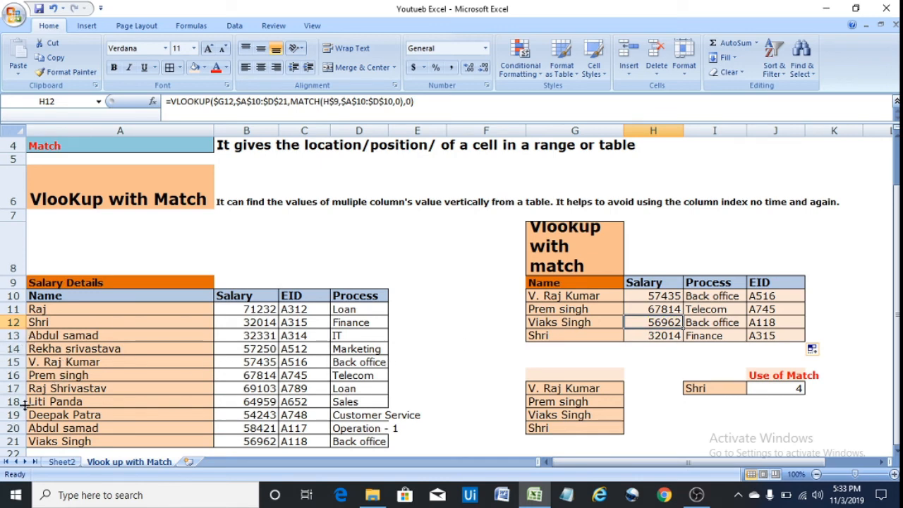
pyautogui.click(7, 441)
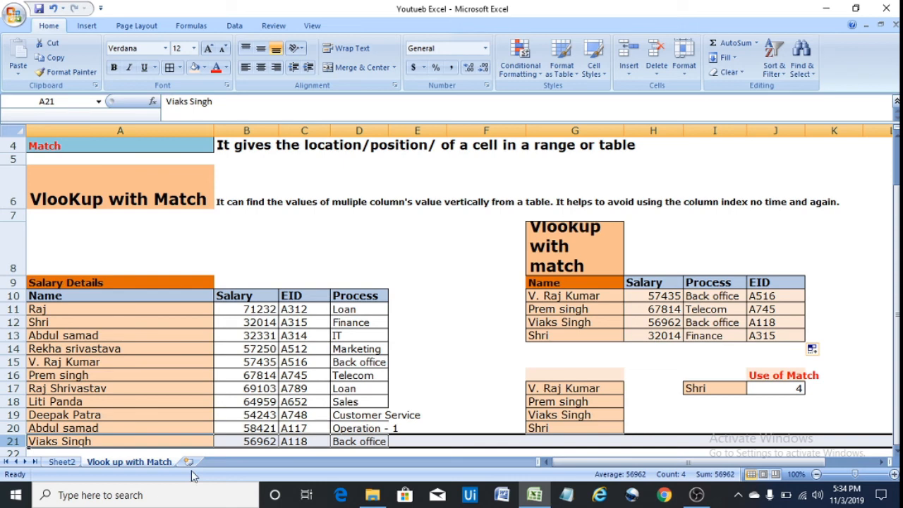
pyautogui.click(663, 296)
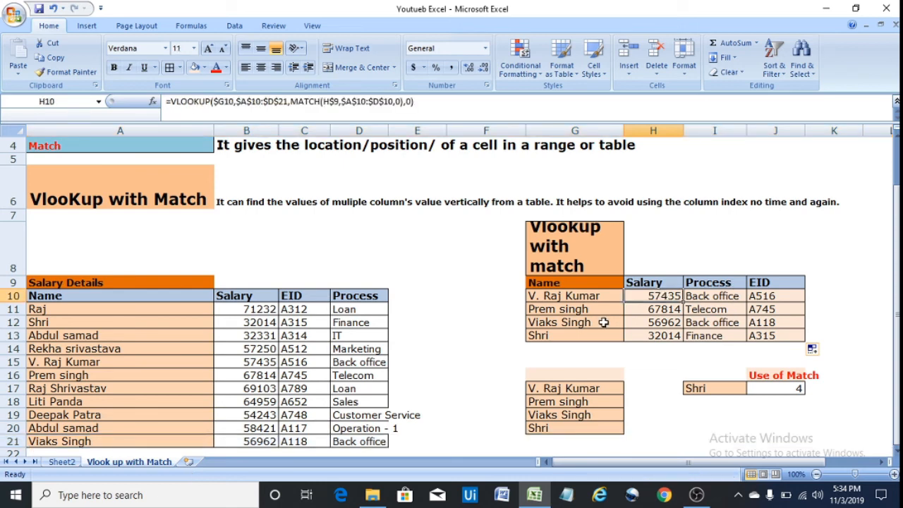